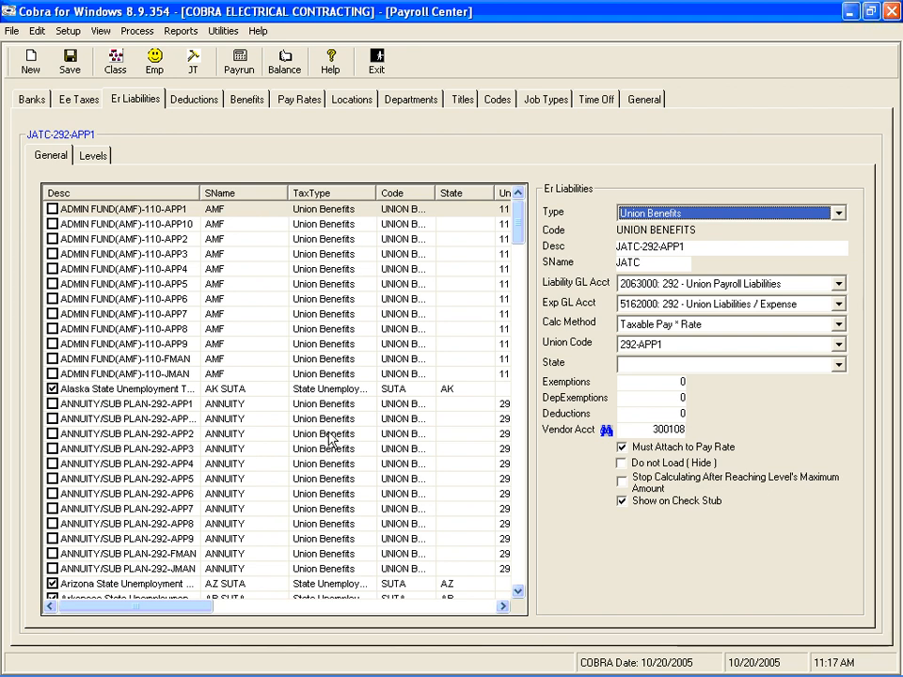
Look through the employer liabilities list and hide all selected Er liabilities.
left_click(518, 590)
left_click(518, 591)
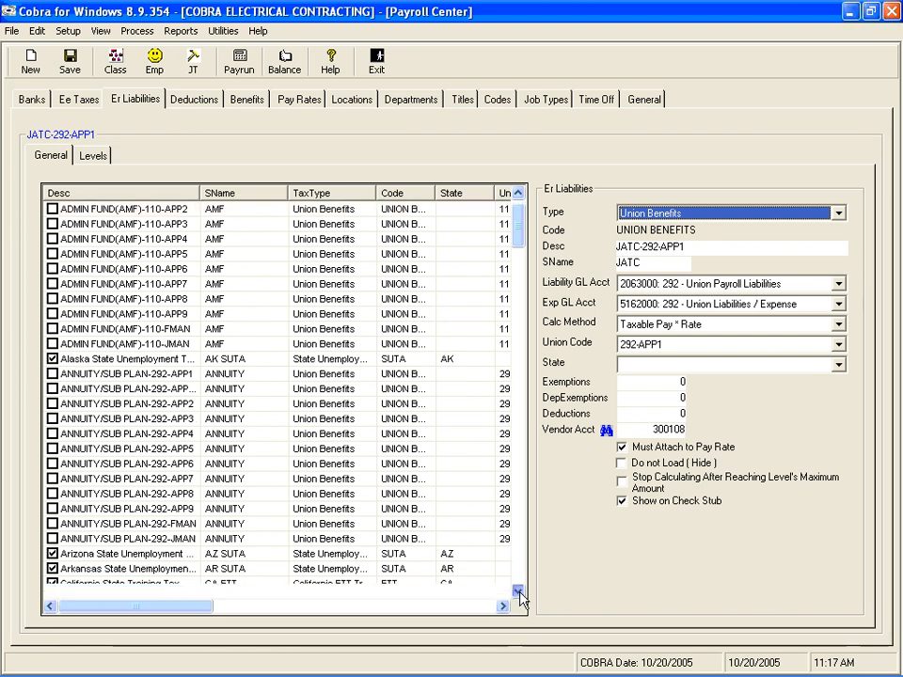
left_click_drag(519, 591, 518, 591)
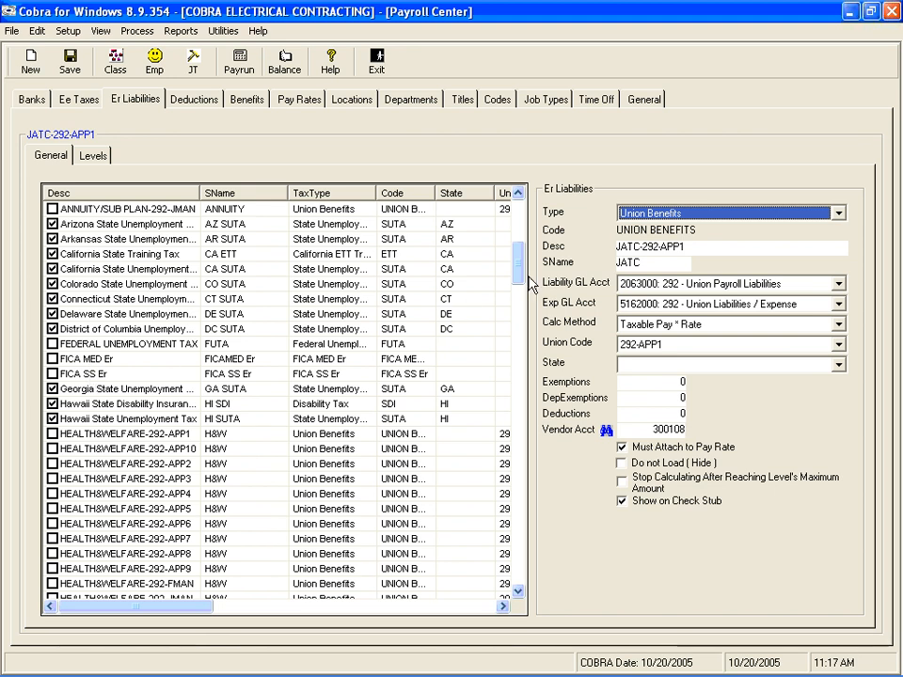
mouse_move(519, 263)
left_mouse_down()
mouse_move(506, 372)
mouse_move(523, 322)
mouse_move(522, 289)
left_mouse_up()
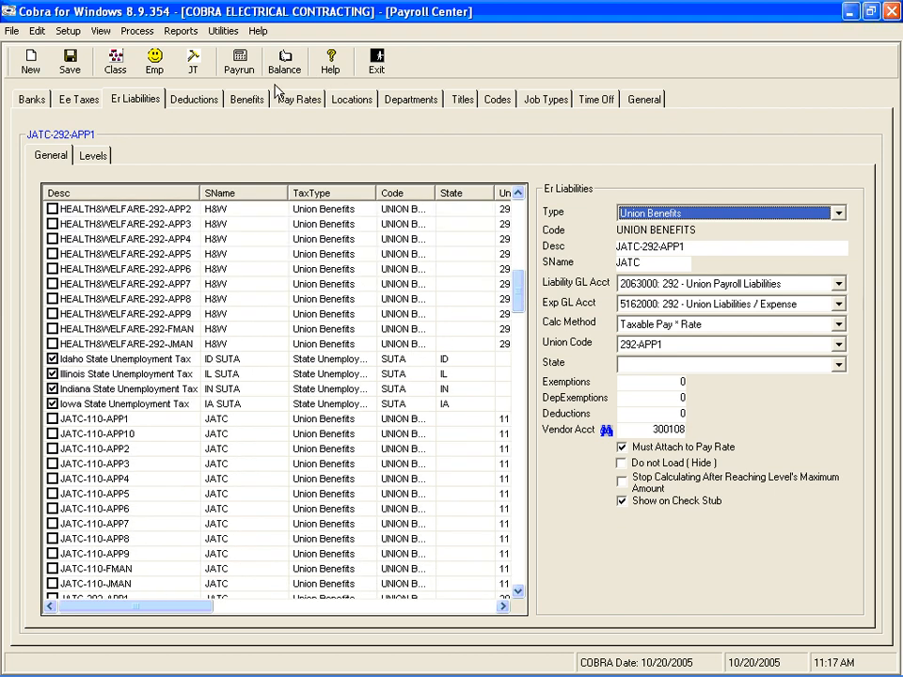
left_click(98, 31)
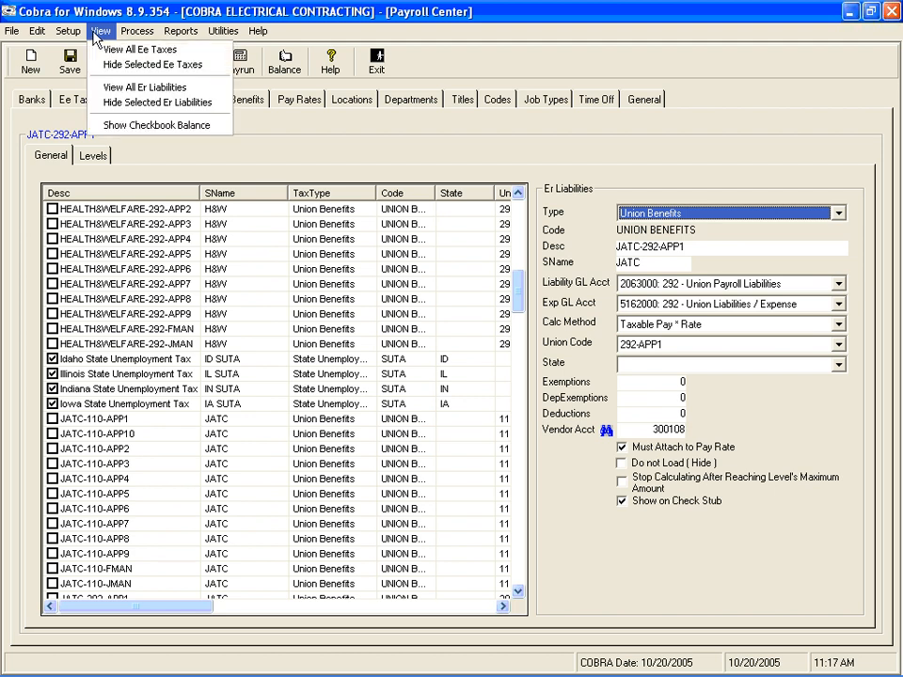
left_click(105, 105)
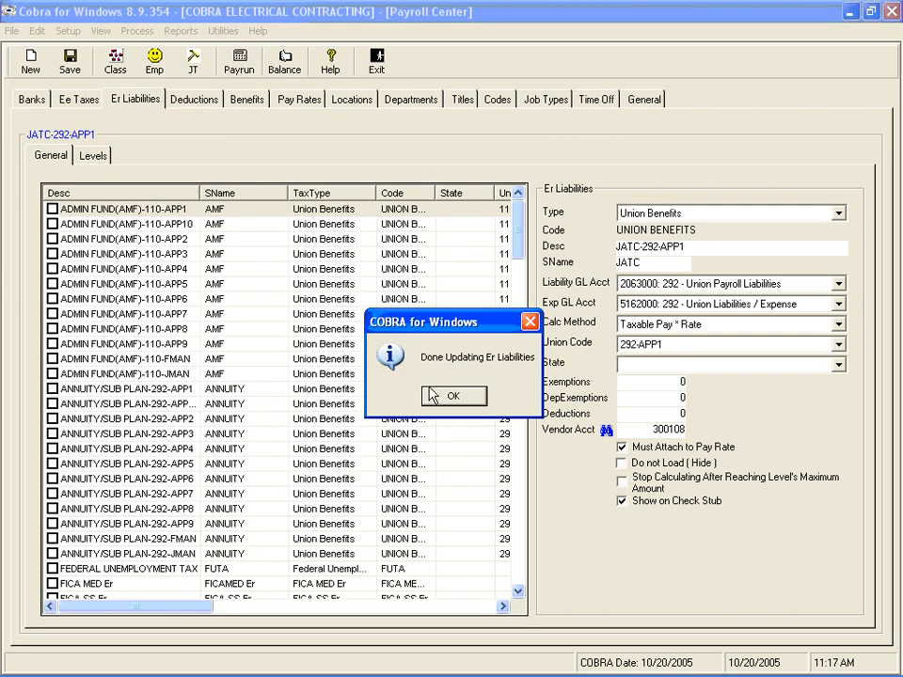
left_click(452, 397)
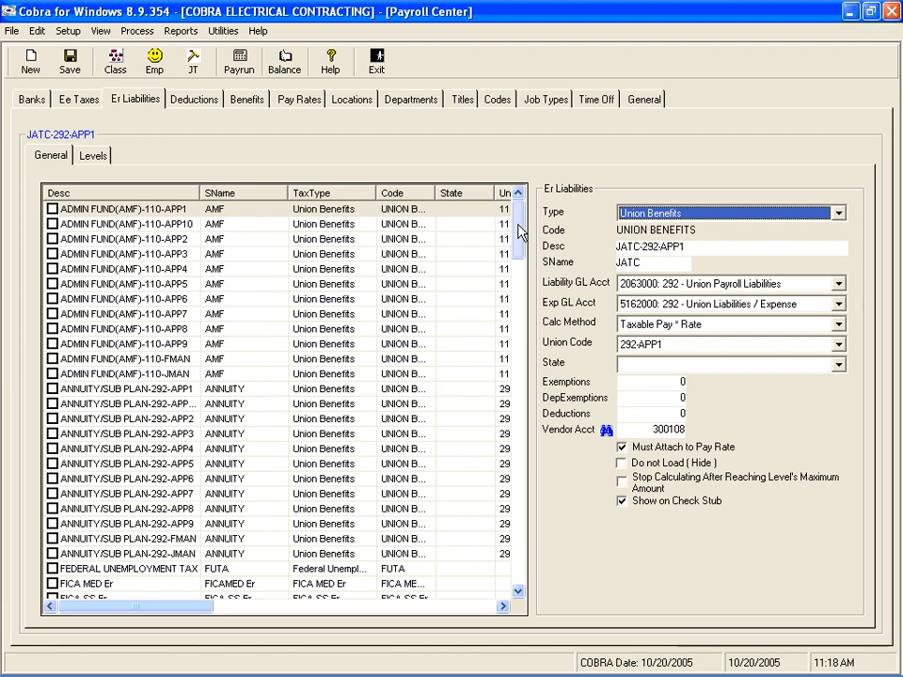
Open the FEDERAL UNEMPLOYMENT TAX liability and choose 2041000: FIT & FICA Liability as its liability GL account.
left_click_drag(518, 231, 517, 262)
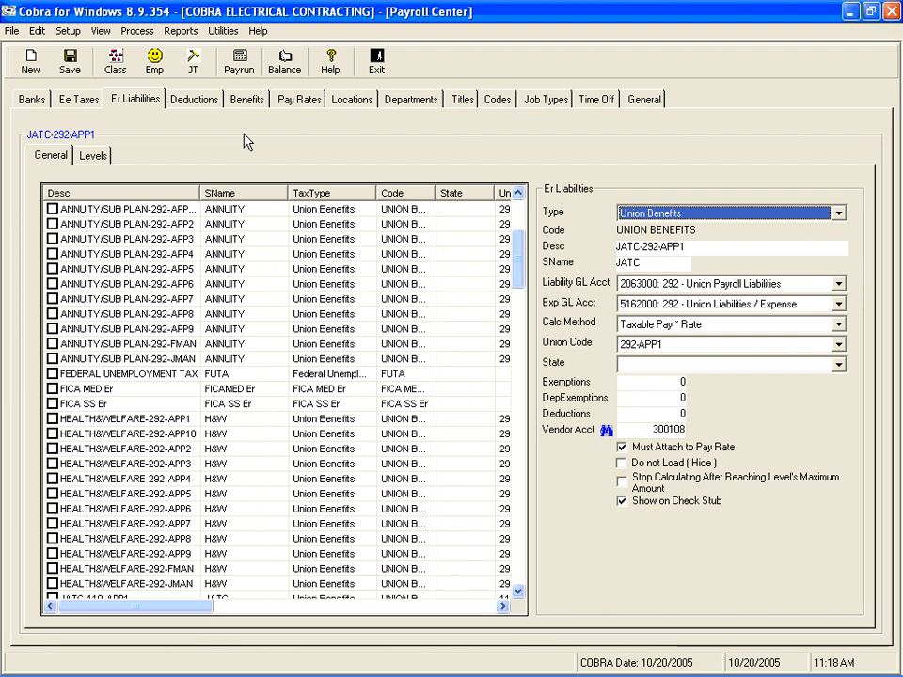
left_click(160, 376)
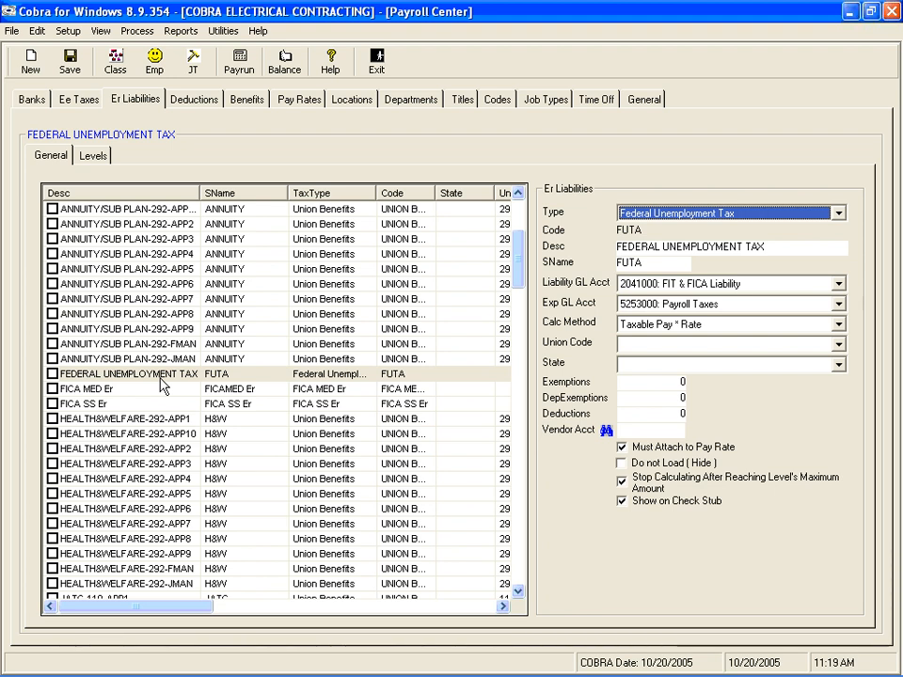
key("Tab")
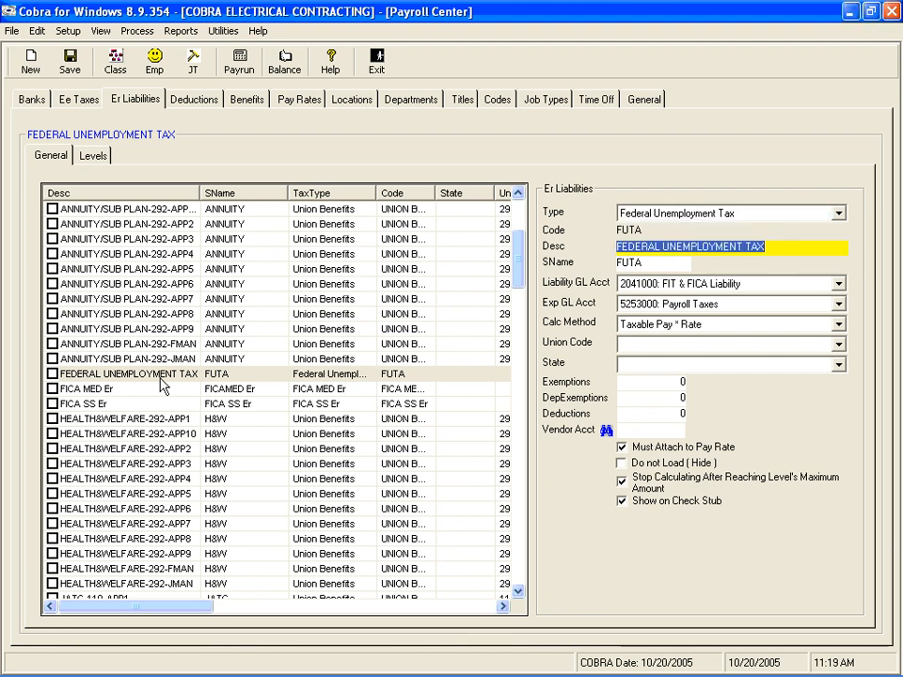
key("Tab")
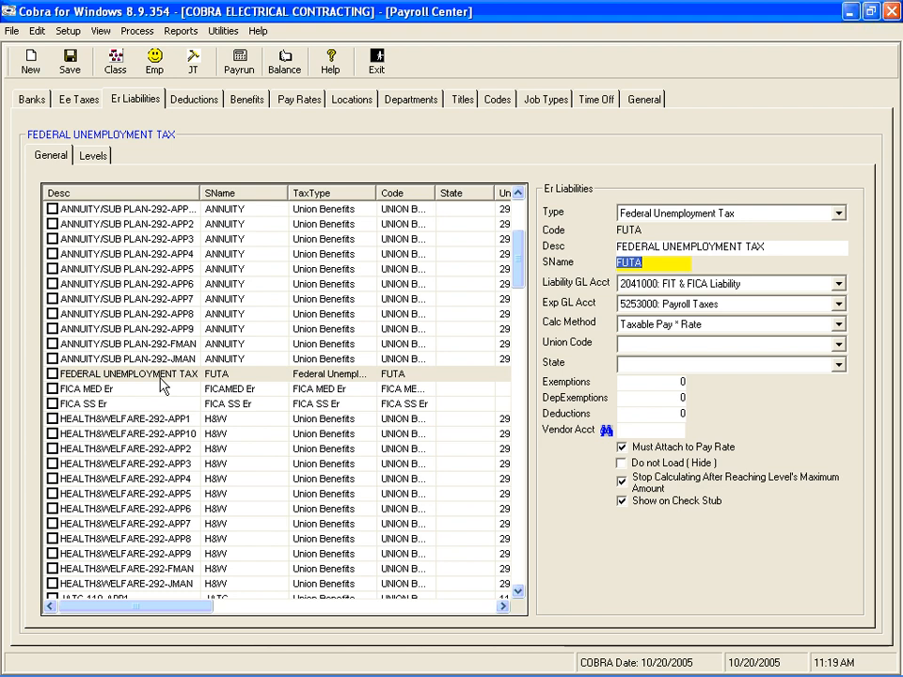
key("Tab")
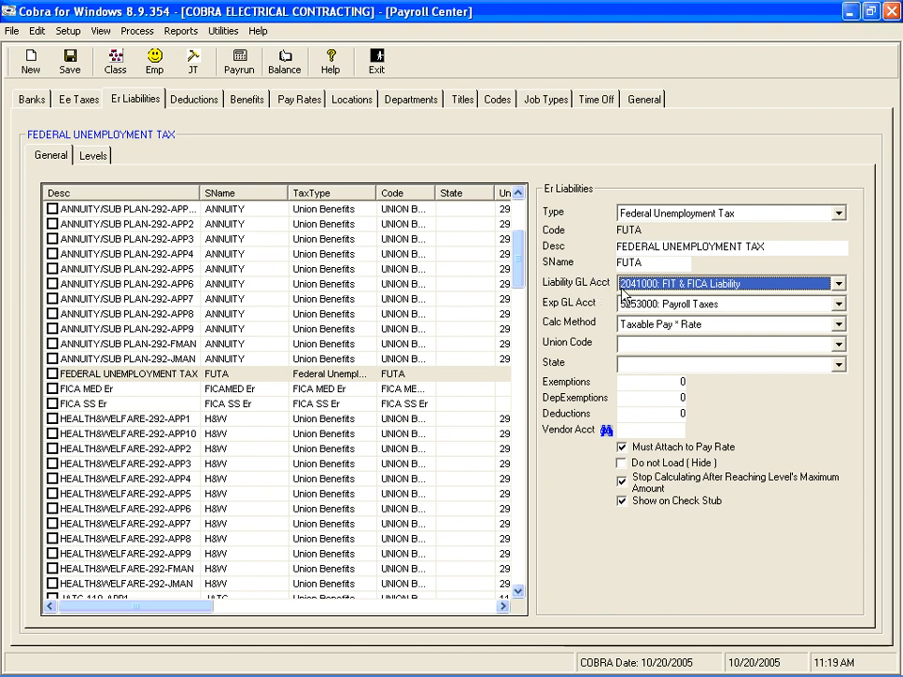
left_click(693, 290)
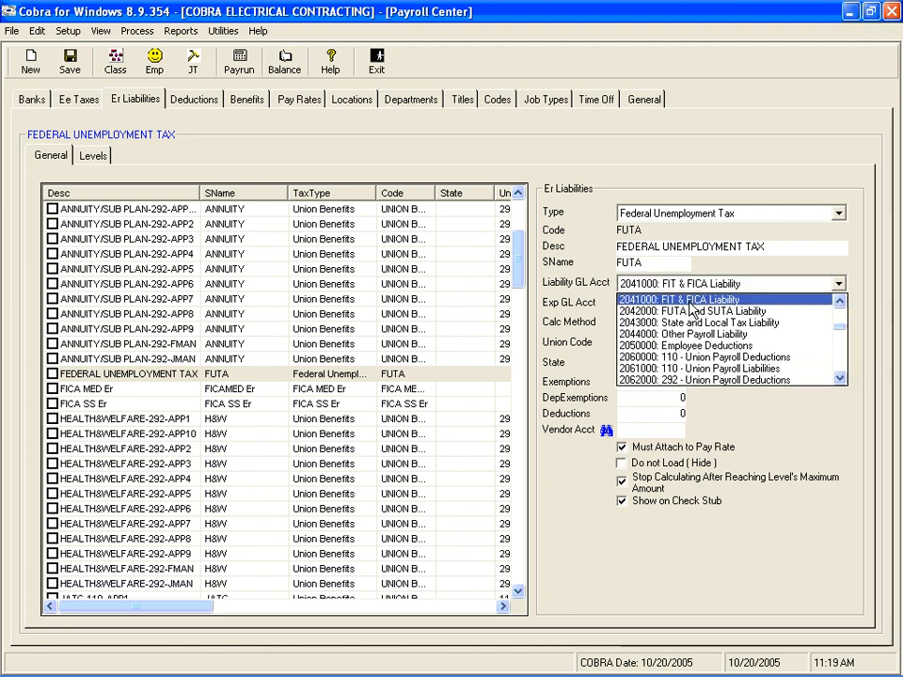
left_click(693, 299)
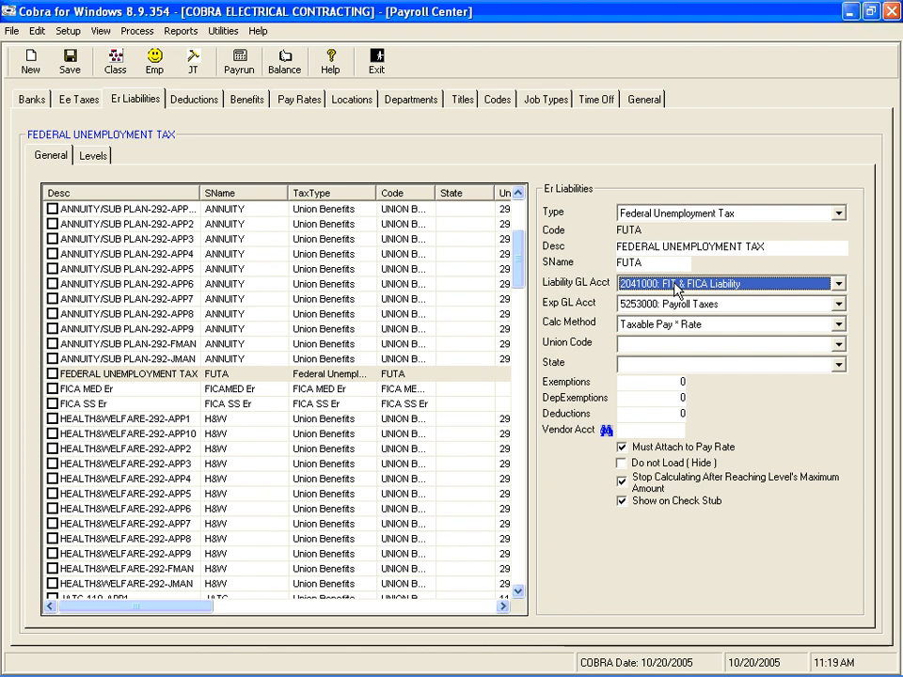
Reselect the 2041000: FIT & FICA Liability account for Federal Unemployment Tax and save the record.
key("Tab")
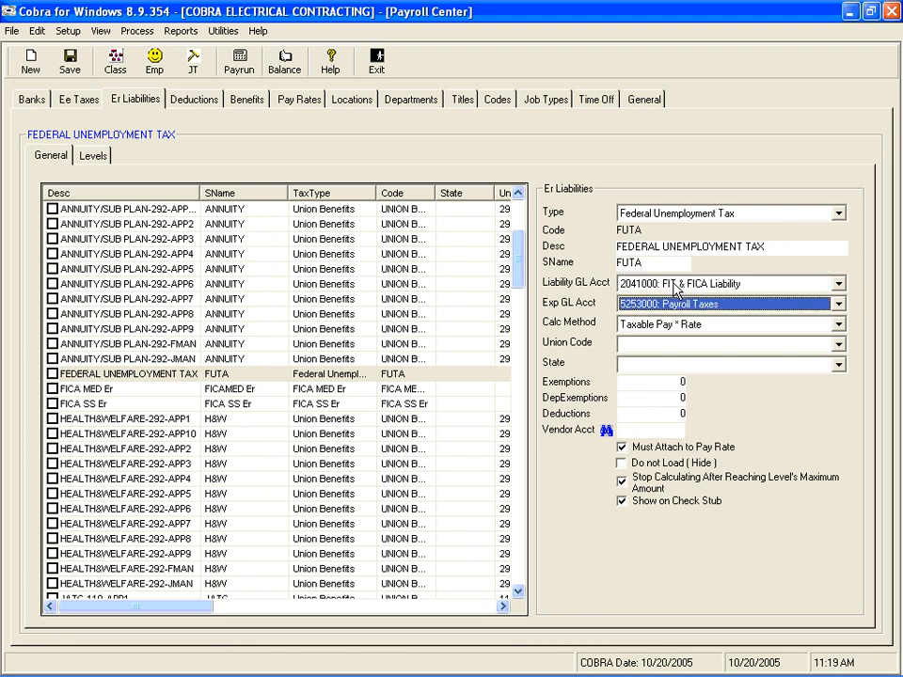
left_click(650, 287)
left_click(651, 298)
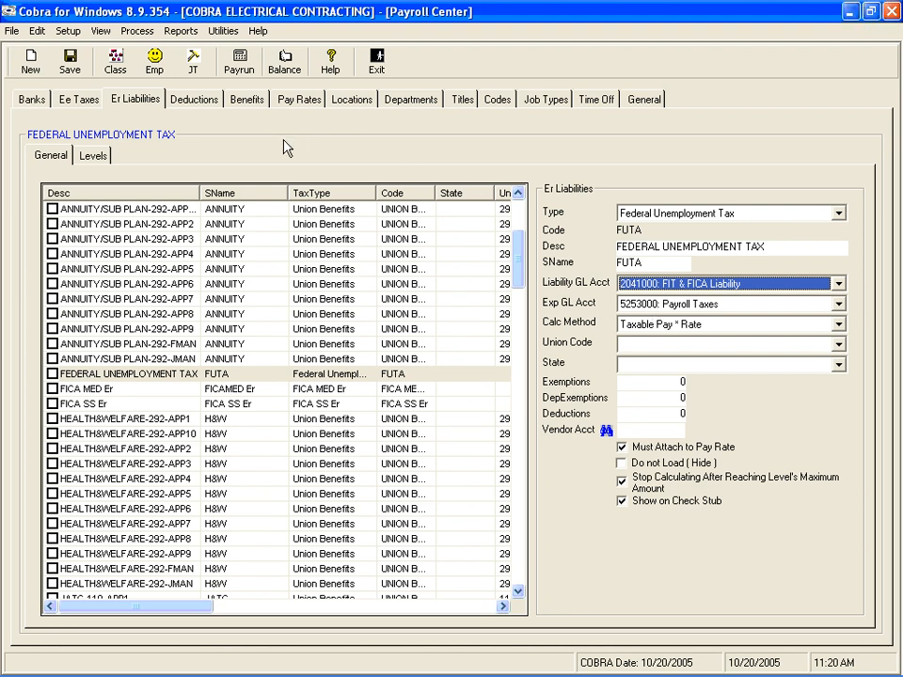
left_click(70, 62)
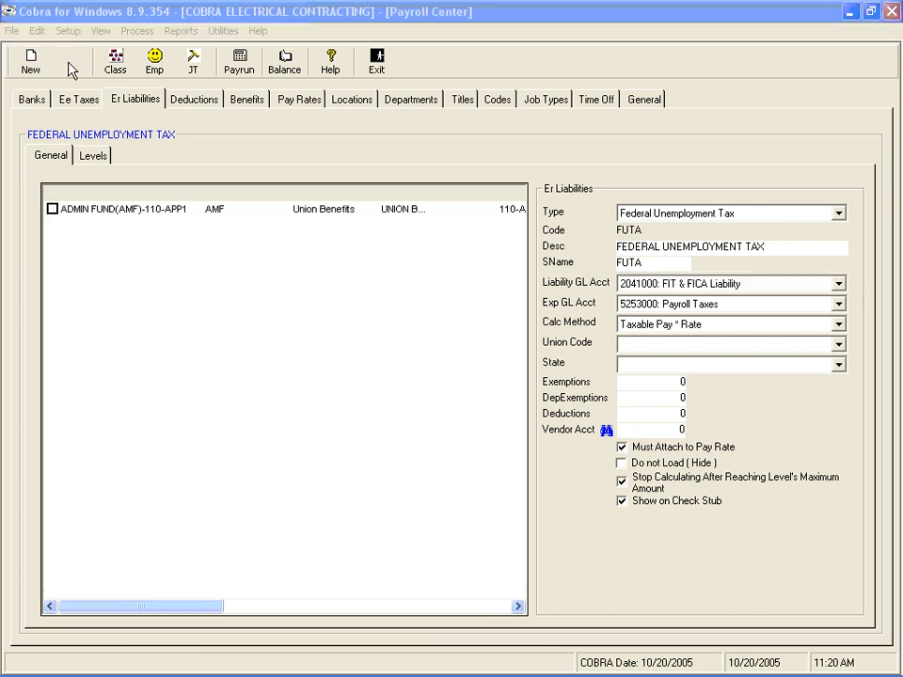
left_click(441, 399)
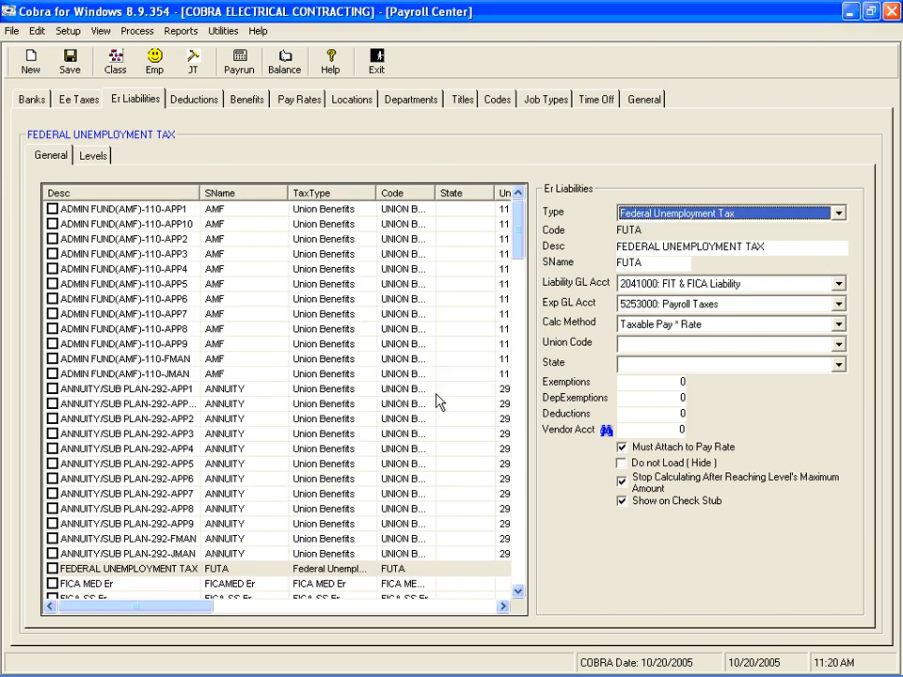
Review the liability and expense GL accounts of the saved Federal Unemployment Tax record.
left_click(190, 571)
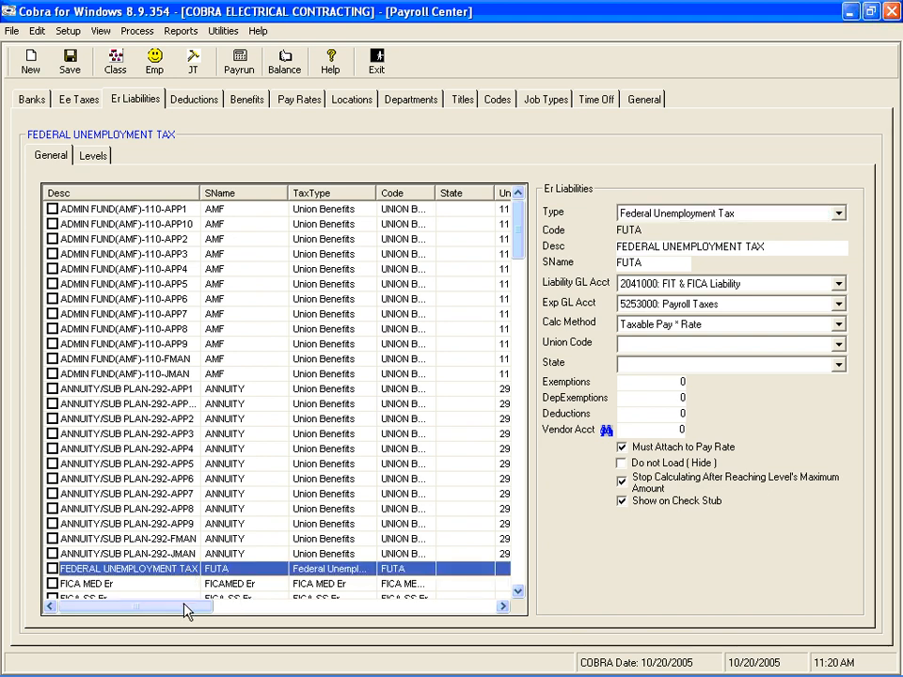
left_click_drag(188, 605, 141, 607)
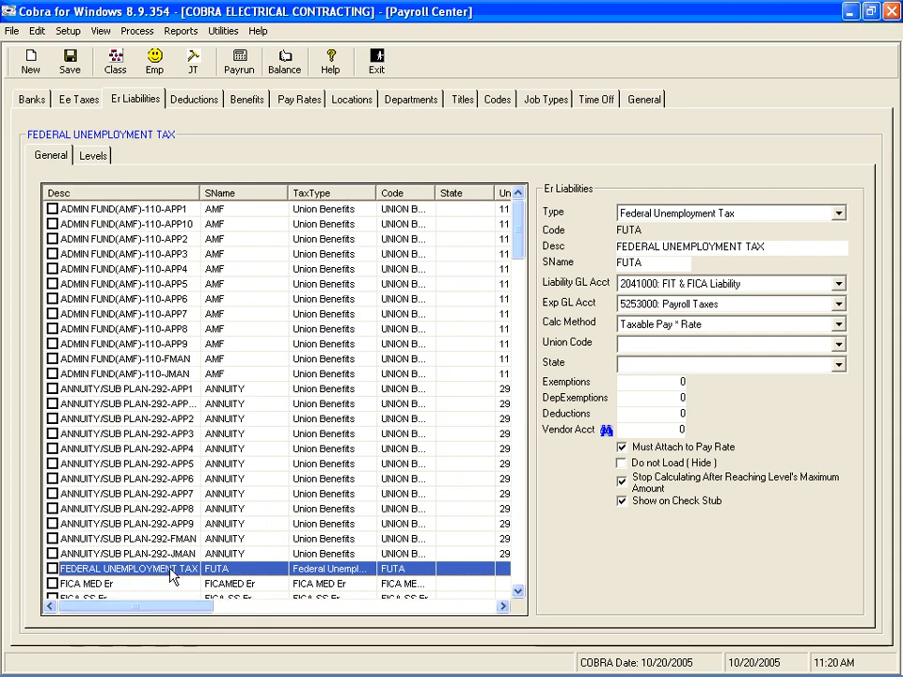
left_click(649, 283)
left_click(572, 259)
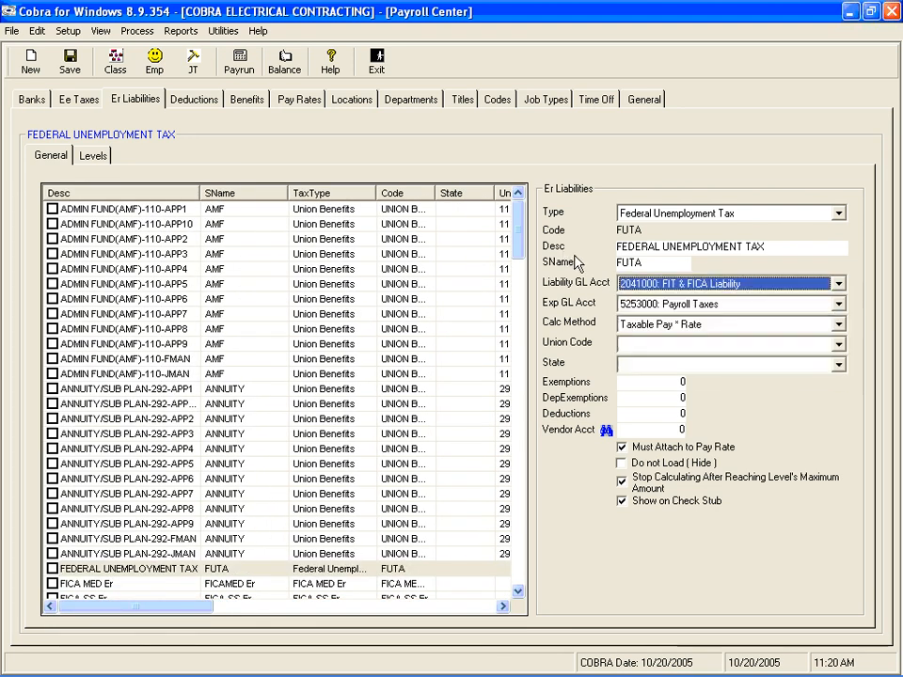
left_click(628, 306)
left_click(628, 314)
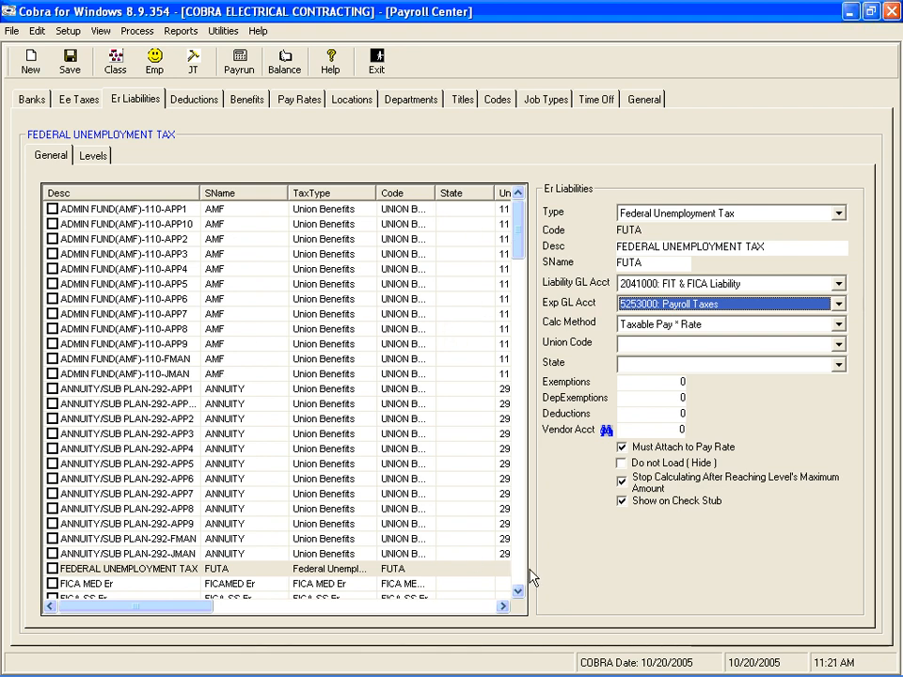
Examine the general settings of the FICA MED Er and FICA SS Er liabilities.
scroll(518, 595, "down", 1)
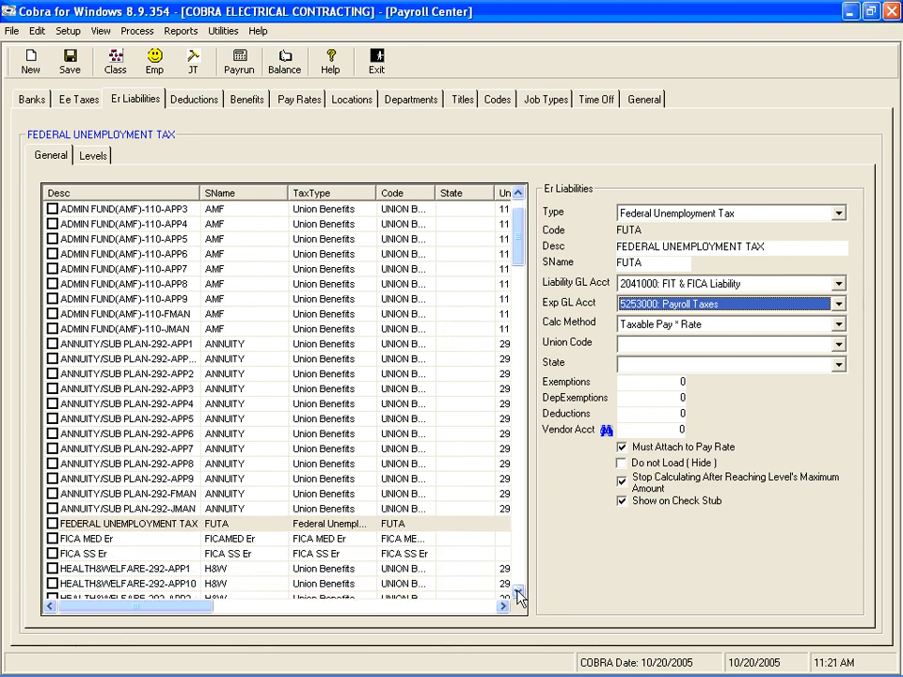
left_click(203, 542)
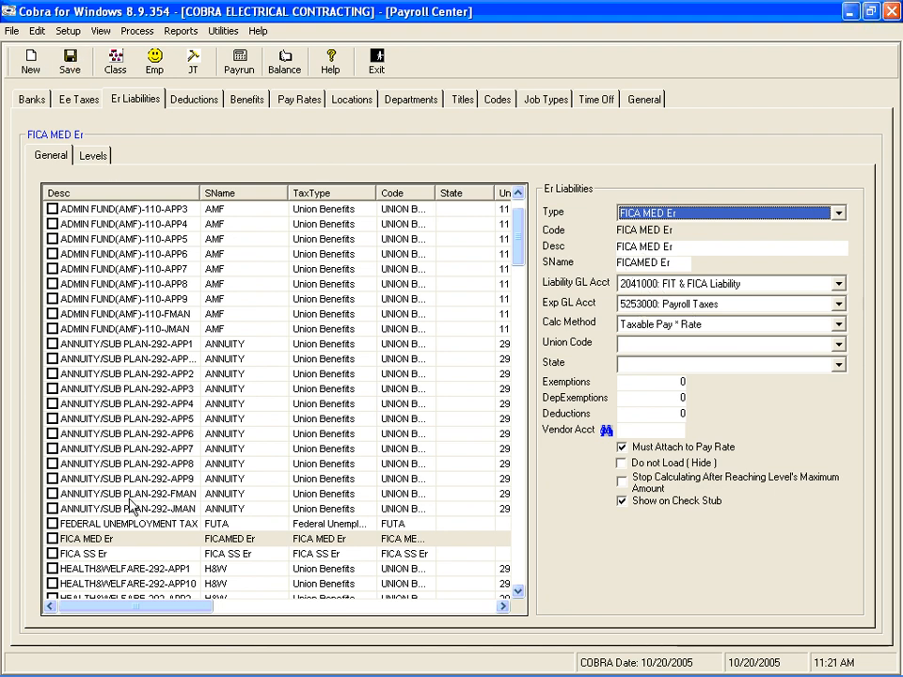
left_click(118, 554)
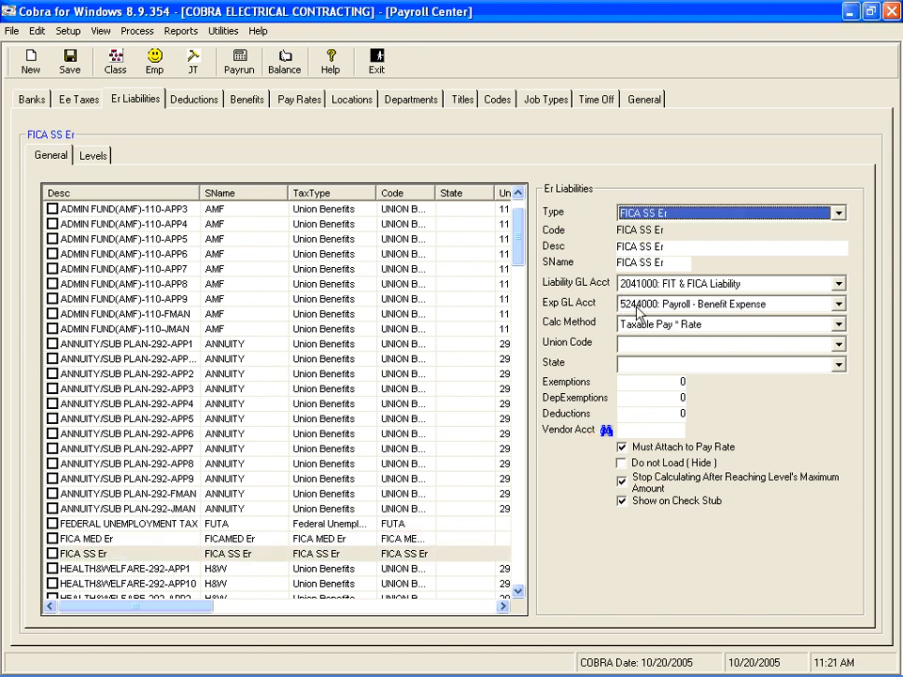
left_click(70, 64)
Set the maximum amount of FICA SS Er level 1 to 90000 and save the level.
left_click(92, 156)
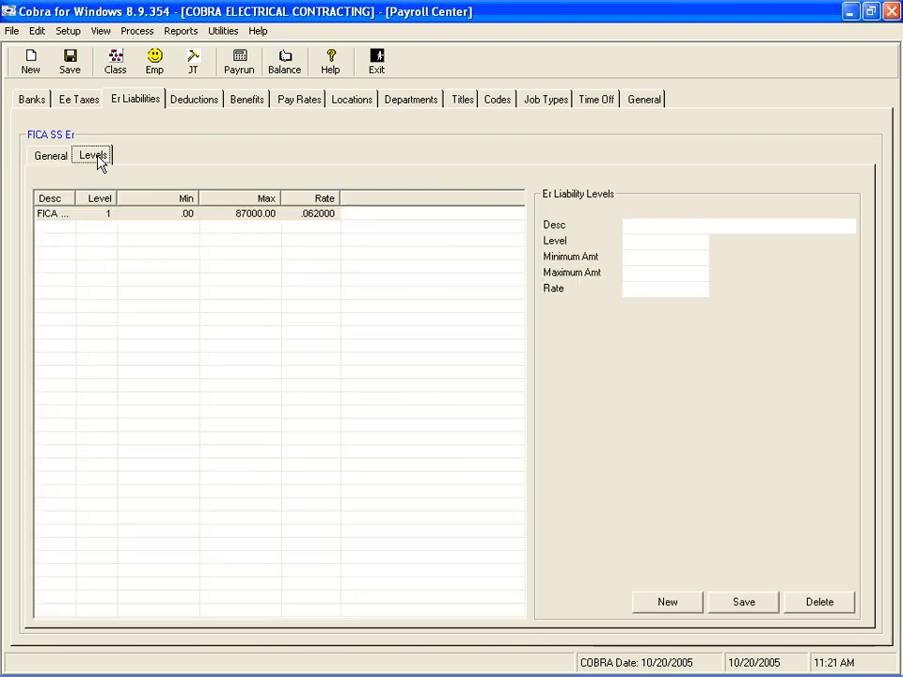
left_click(177, 214)
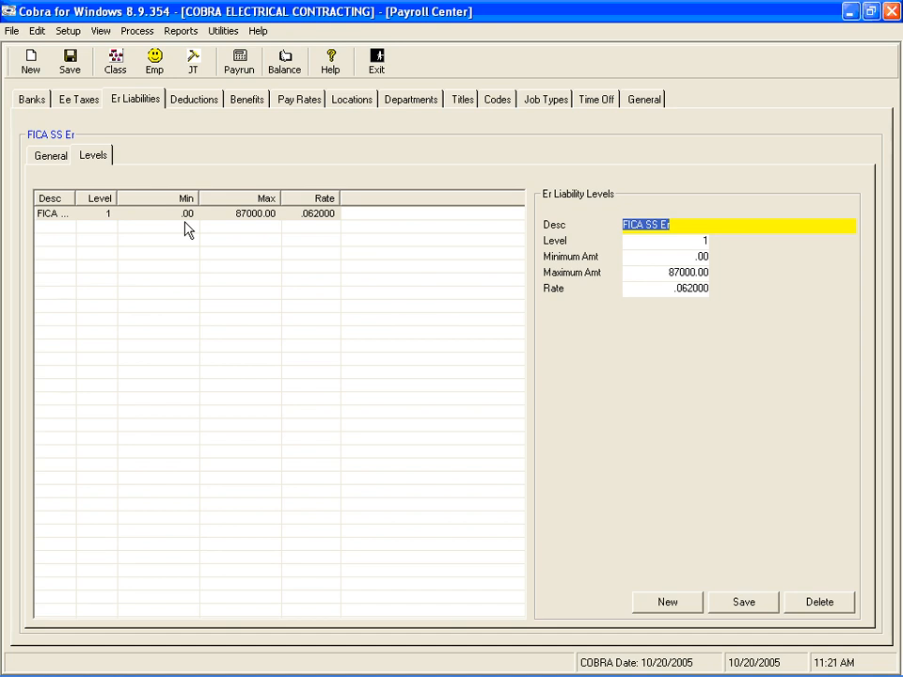
key("Tab")
key("Tab")
key("Tab")
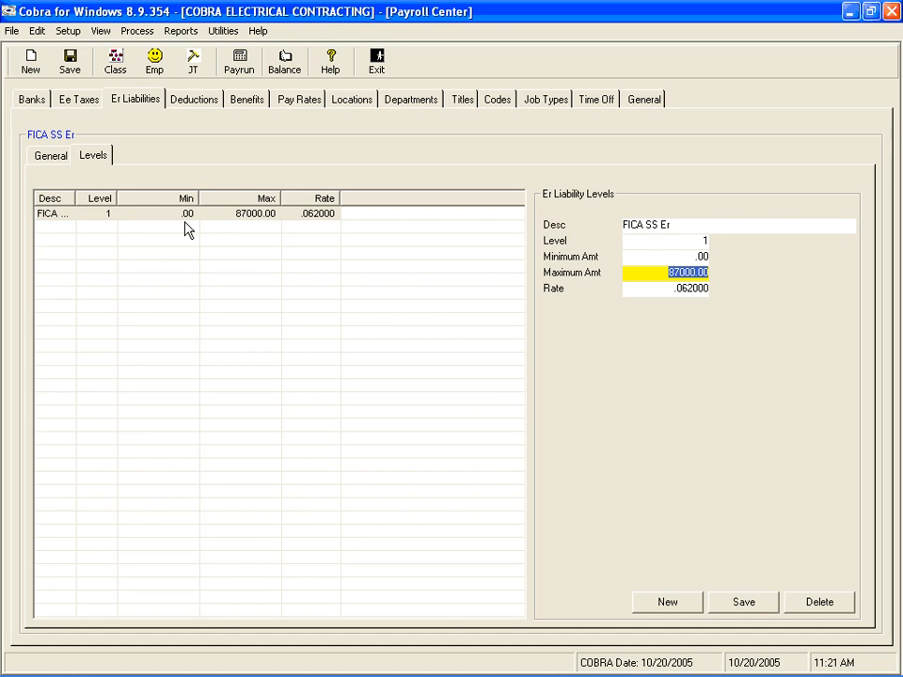
type("9")
key("Tab")
key("Tab")
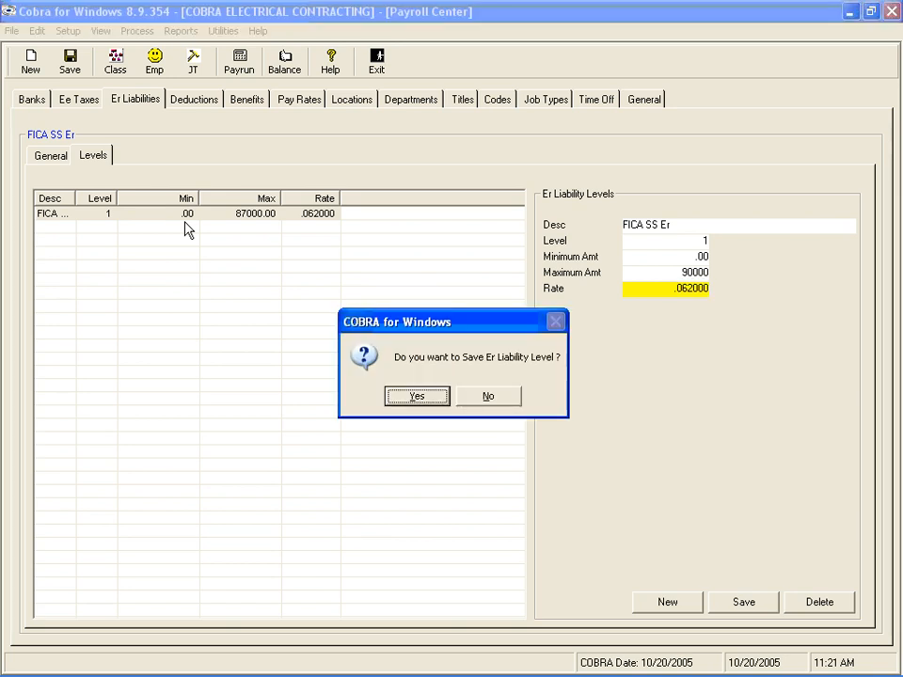
key("Return")
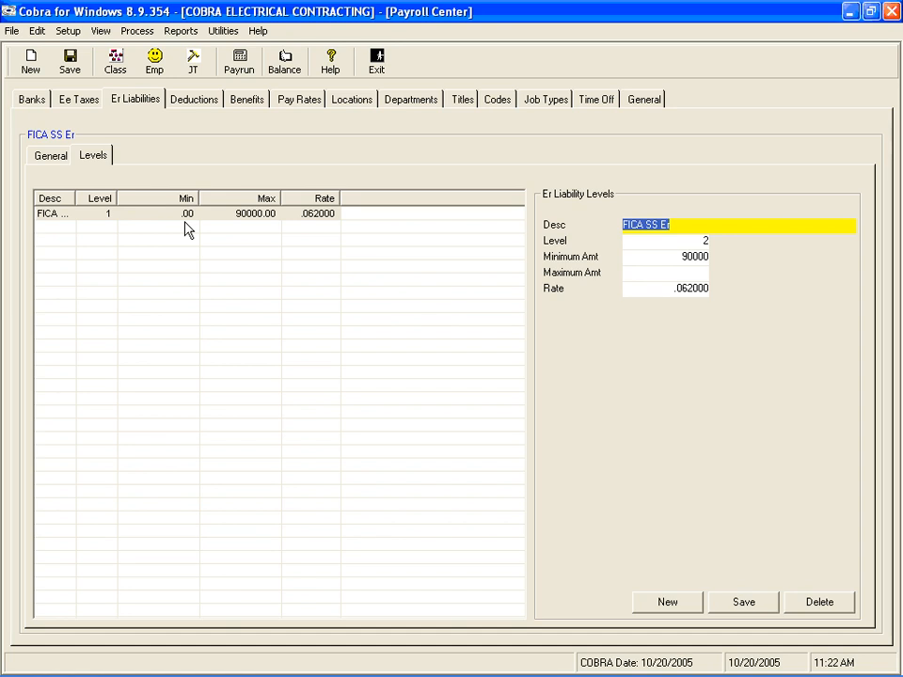
left_click(649, 261)
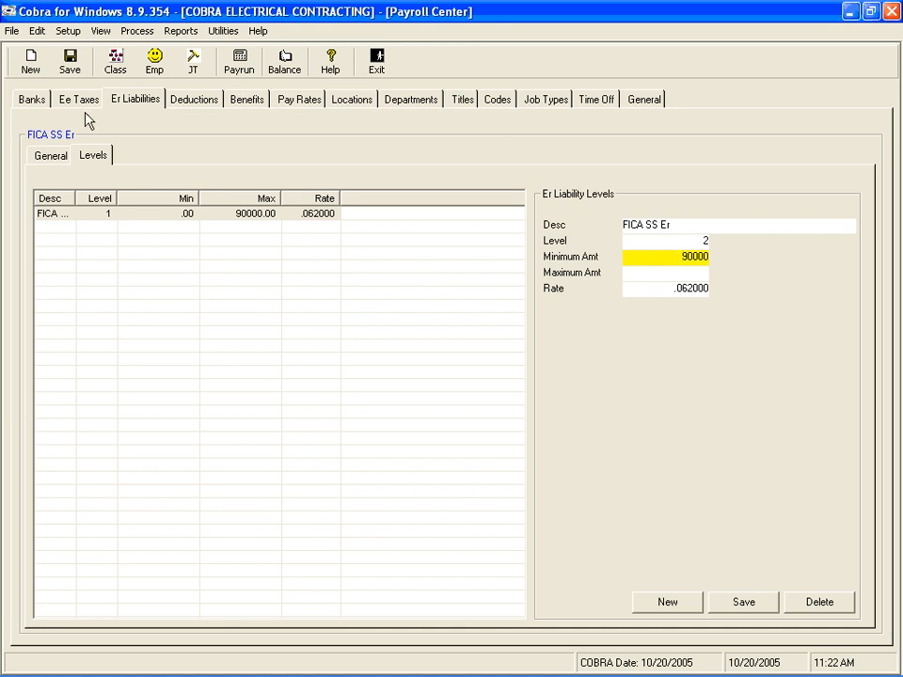
Return to the general employer liabilities list and open the Minnesota State Unemployment record.
left_click(46, 159)
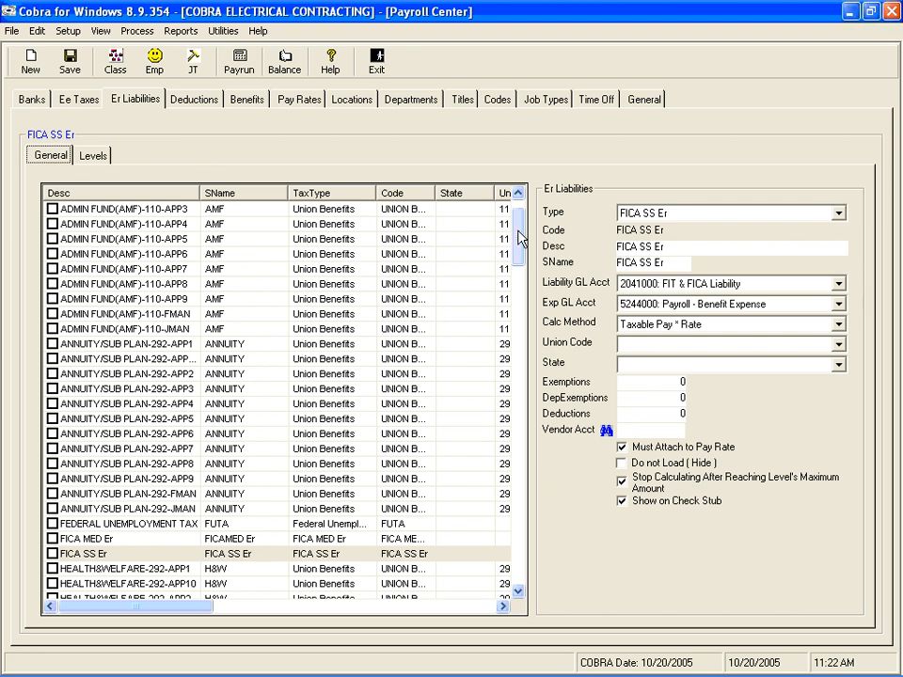
left_click_drag(520, 239, 520, 260)
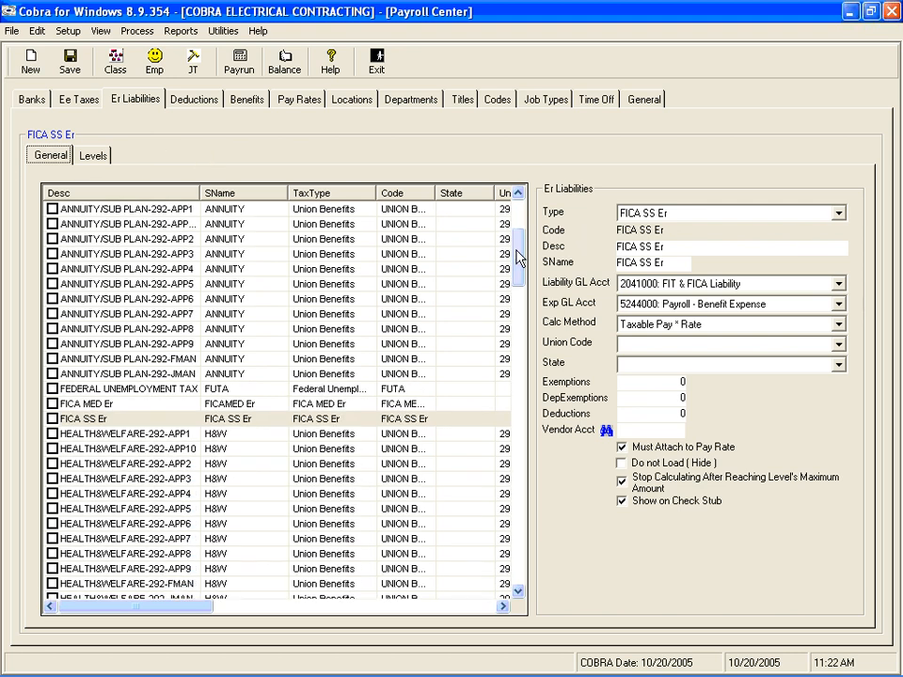
left_click_drag(520, 260, 516, 448)
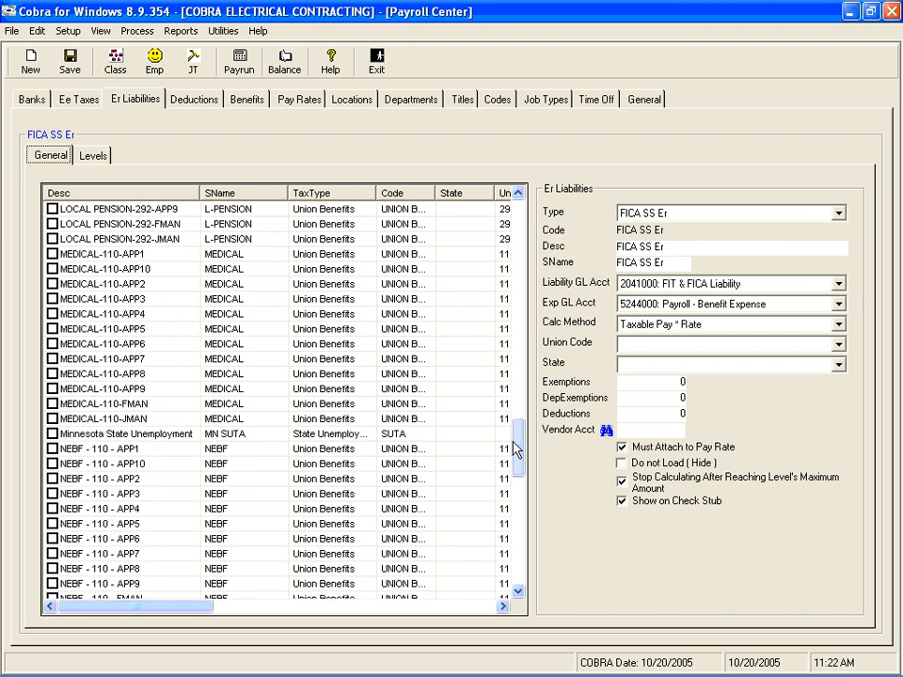
left_click(164, 438)
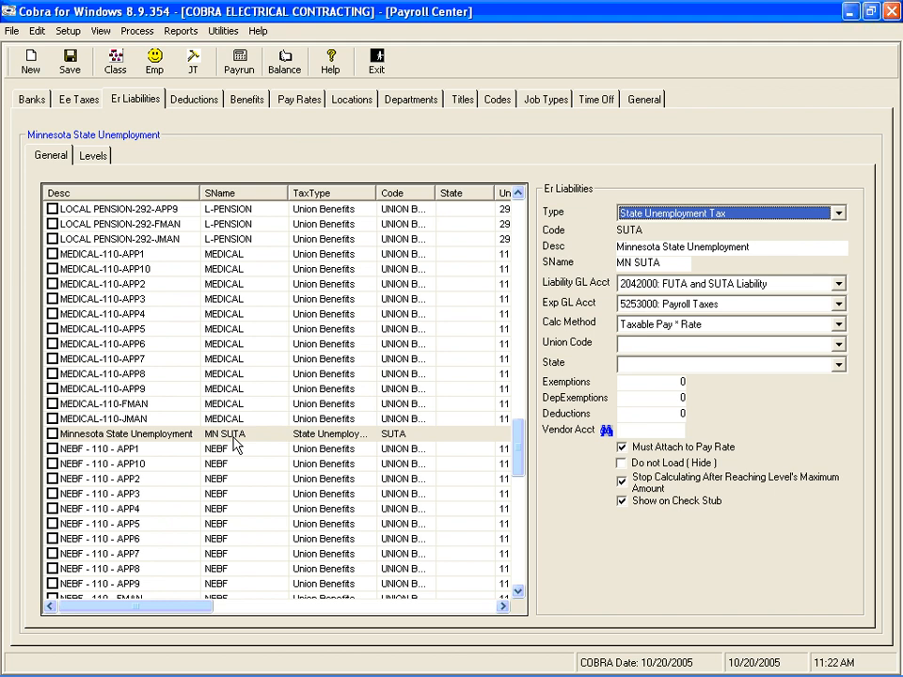
Check the liability GL account, expense GL account and calculation method of Minnesota State Unemployment and save the record.
key("Tab")
key("Tab")
key("Tab")
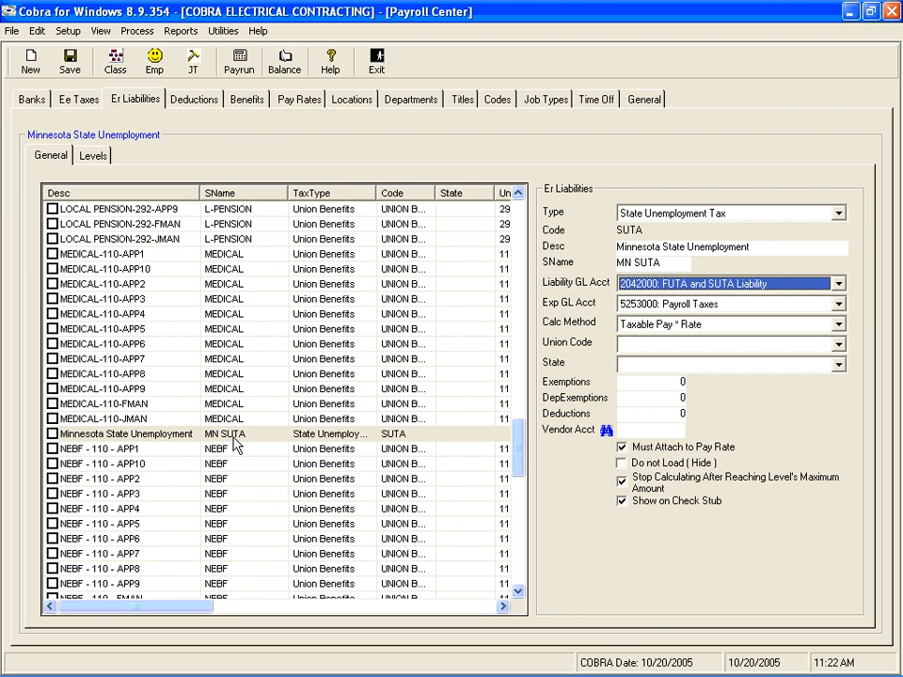
key("Tab")
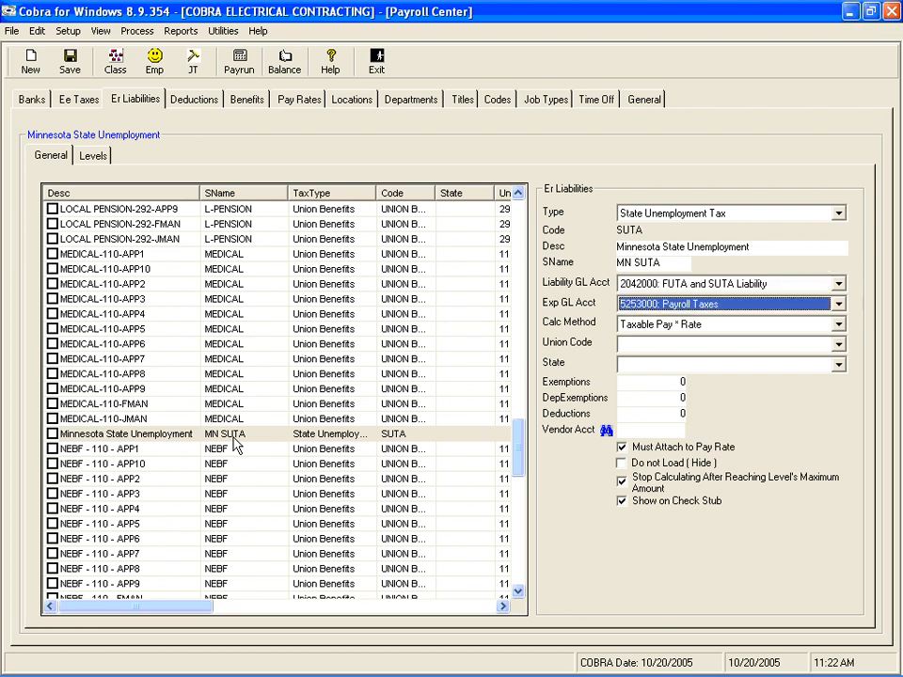
key("Tab")
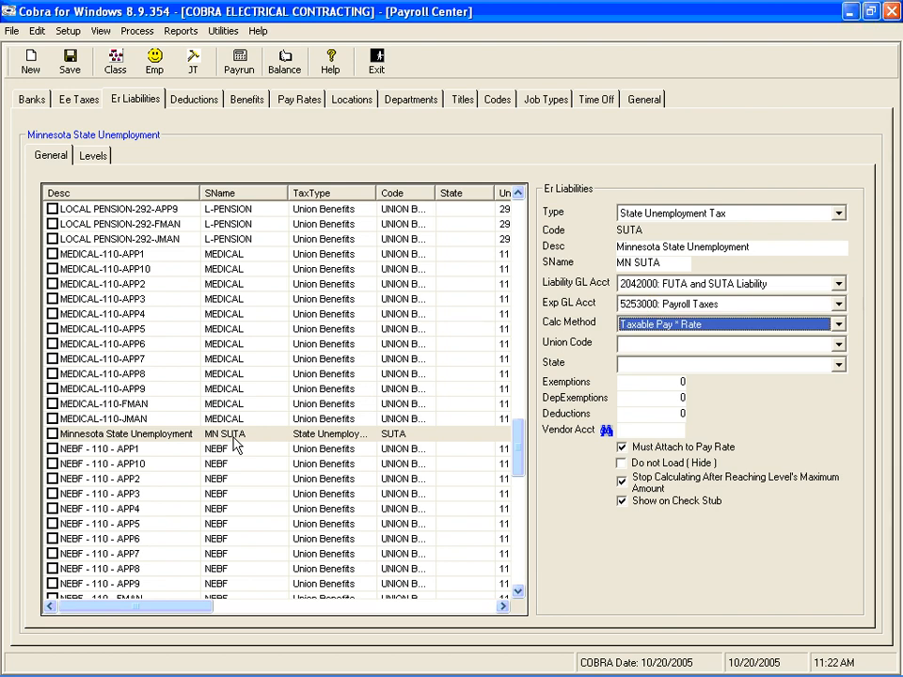
left_click(75, 70)
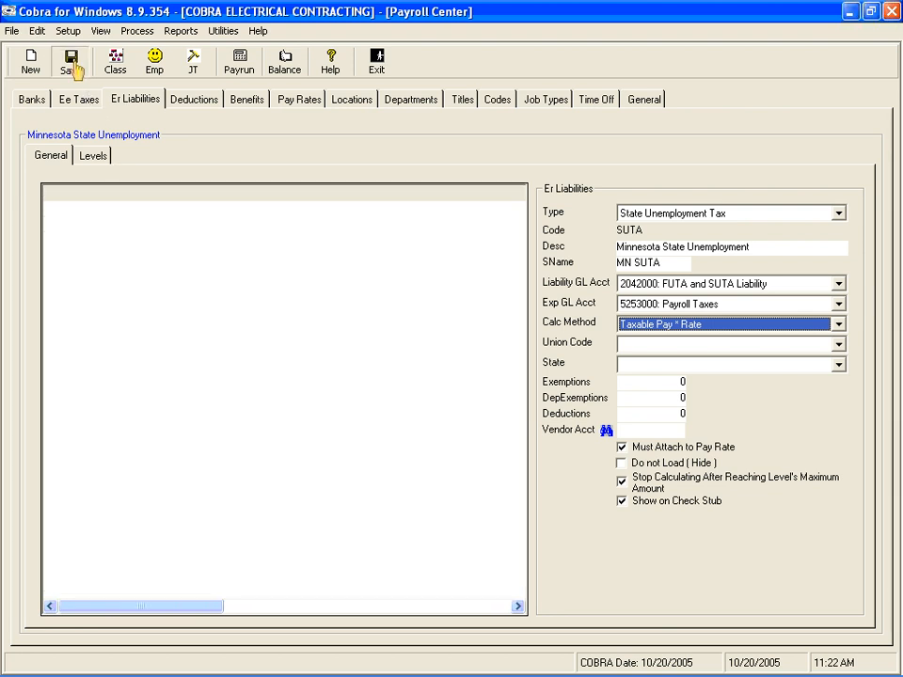
left_click(450, 393)
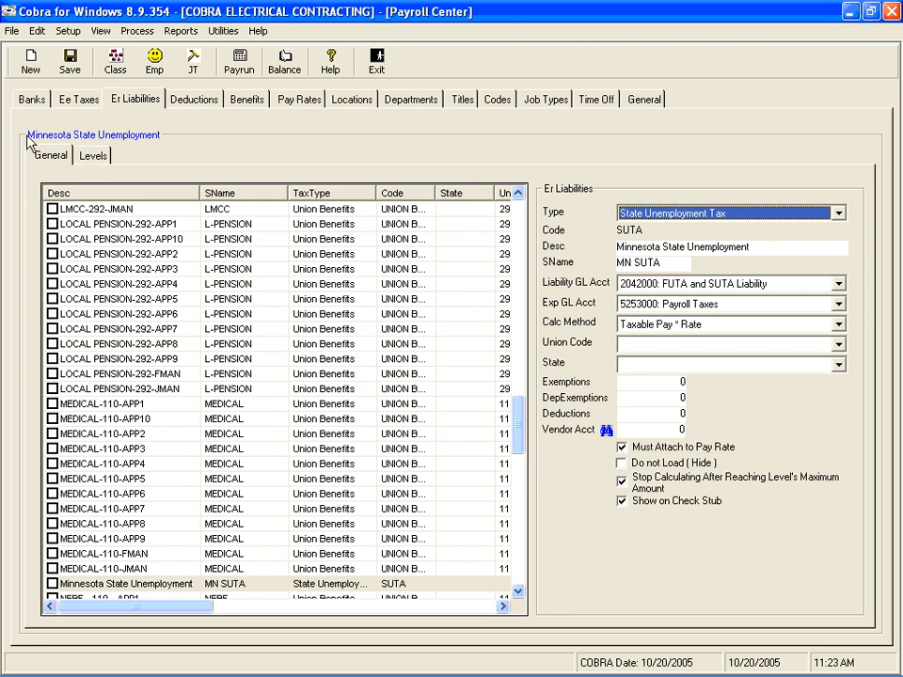
Open level 1 of Minnesota State Unemployment, check its maximum amount and rate, and save the level.
left_click(94, 156)
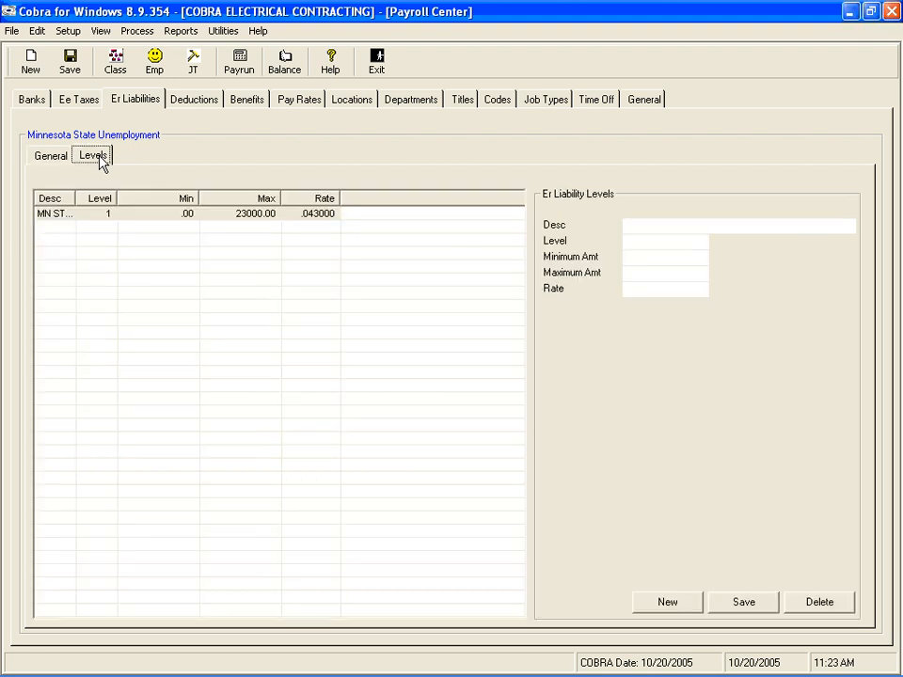
left_click(194, 216)
double_click(194, 215)
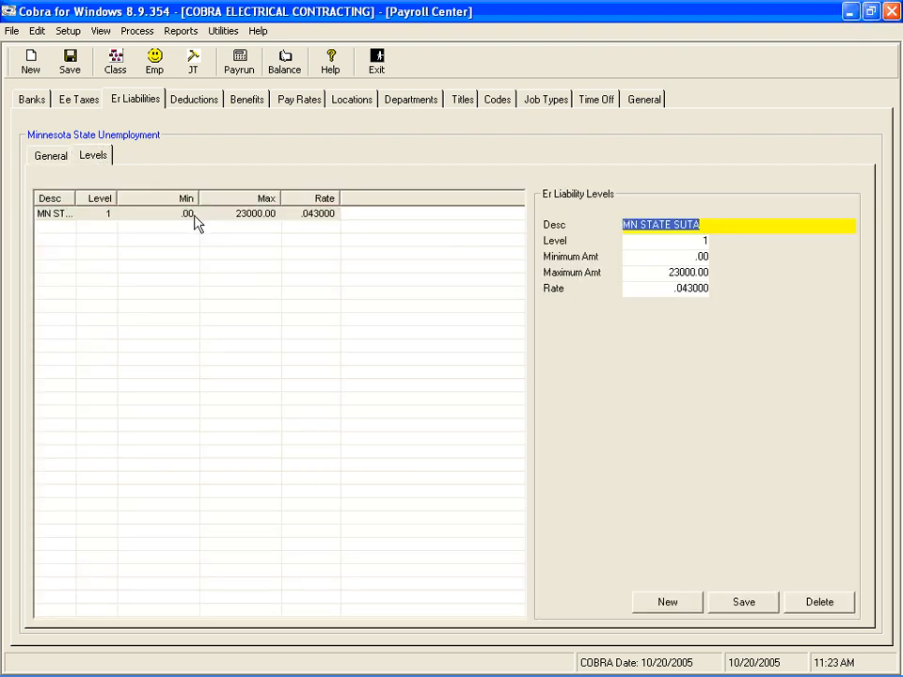
key("Tab")
key("Tab")
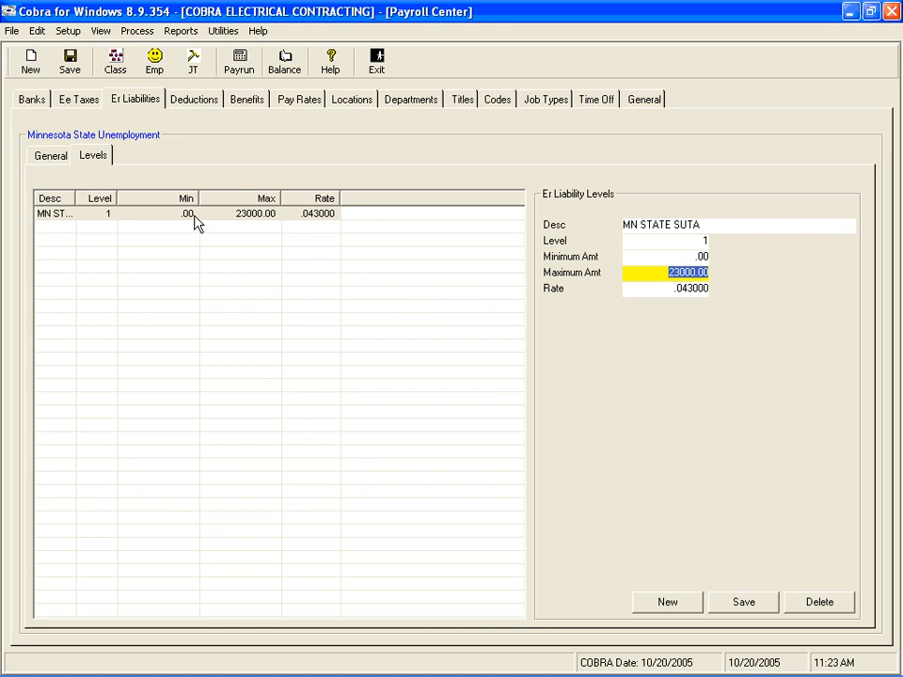
key("Tab")
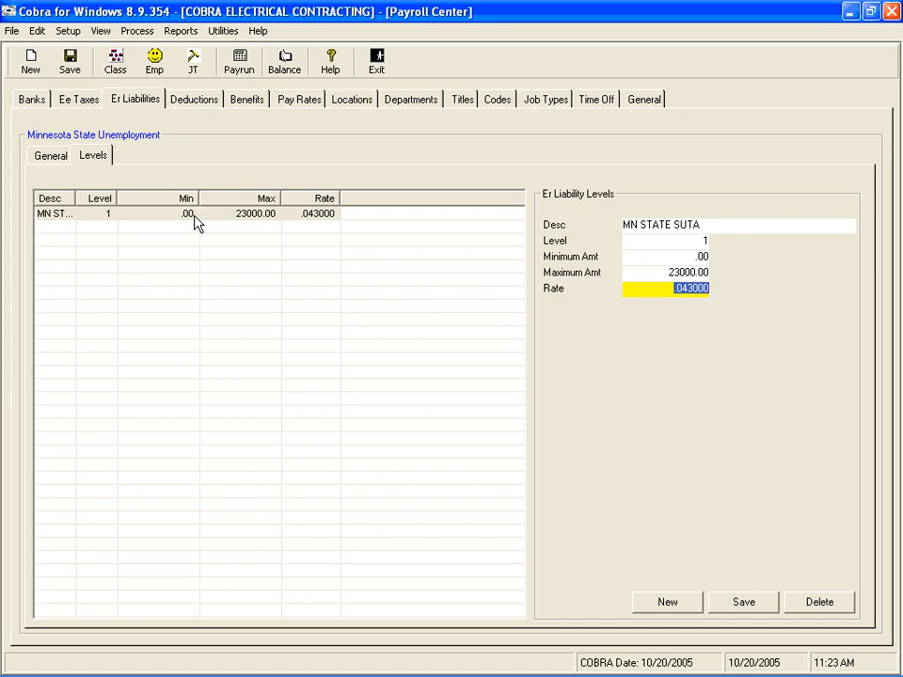
key("Tab")
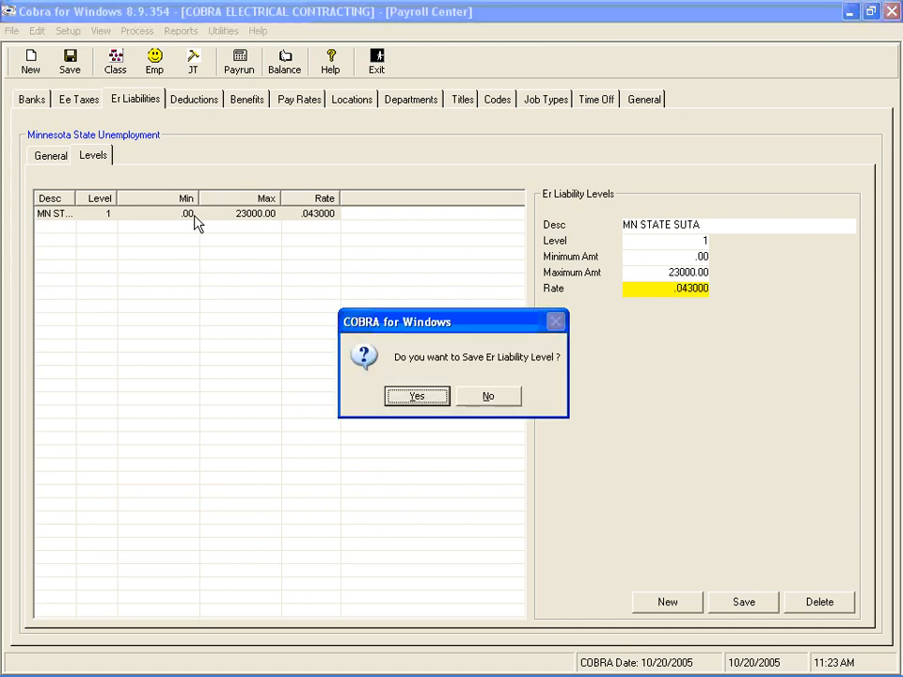
key("Return")
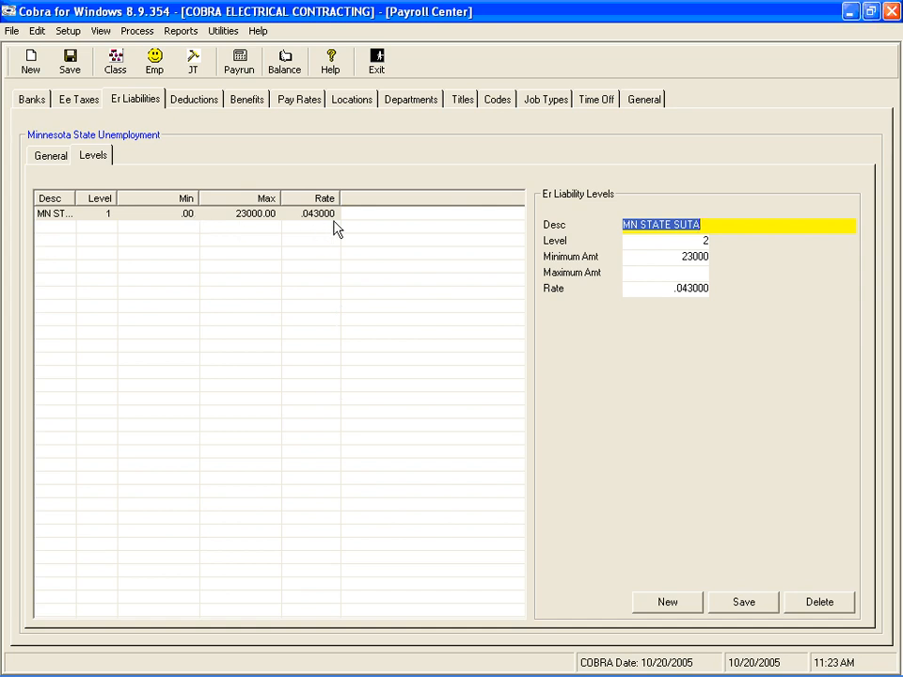
Return to the general settings and examine the available employer liability types.
left_click(56, 161)
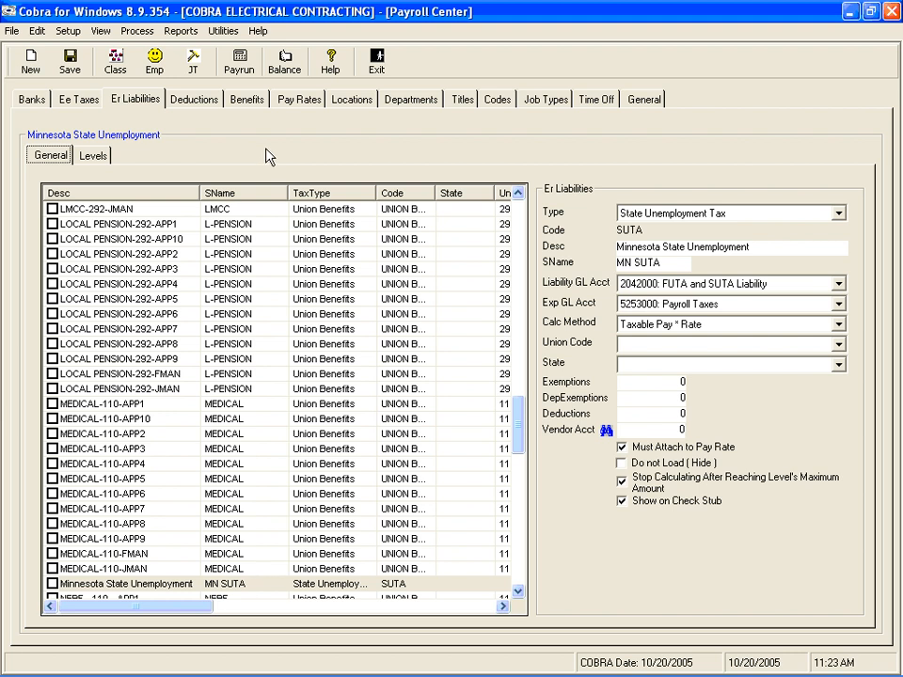
left_click(838, 215)
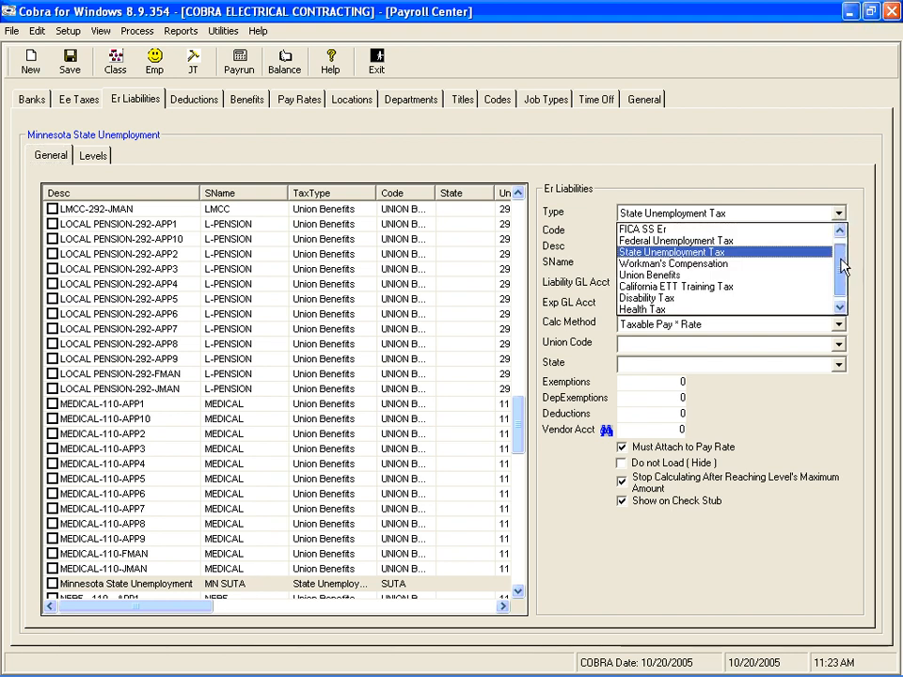
mouse_move(844, 267)
left_mouse_down()
mouse_move(843, 252)
mouse_move(841, 279)
mouse_move(841, 251)
left_mouse_up()
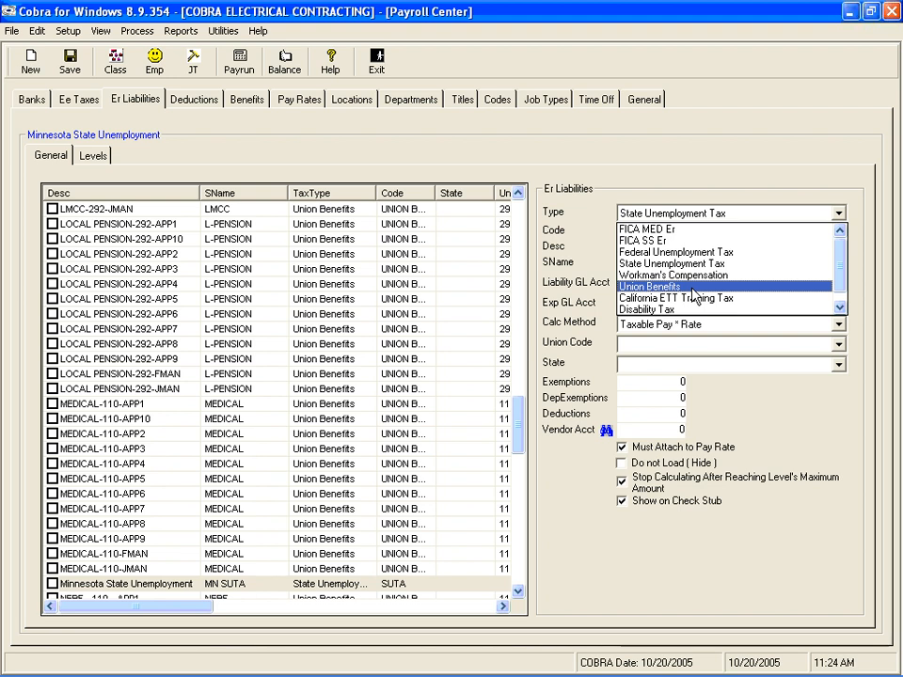
left_click(686, 162)
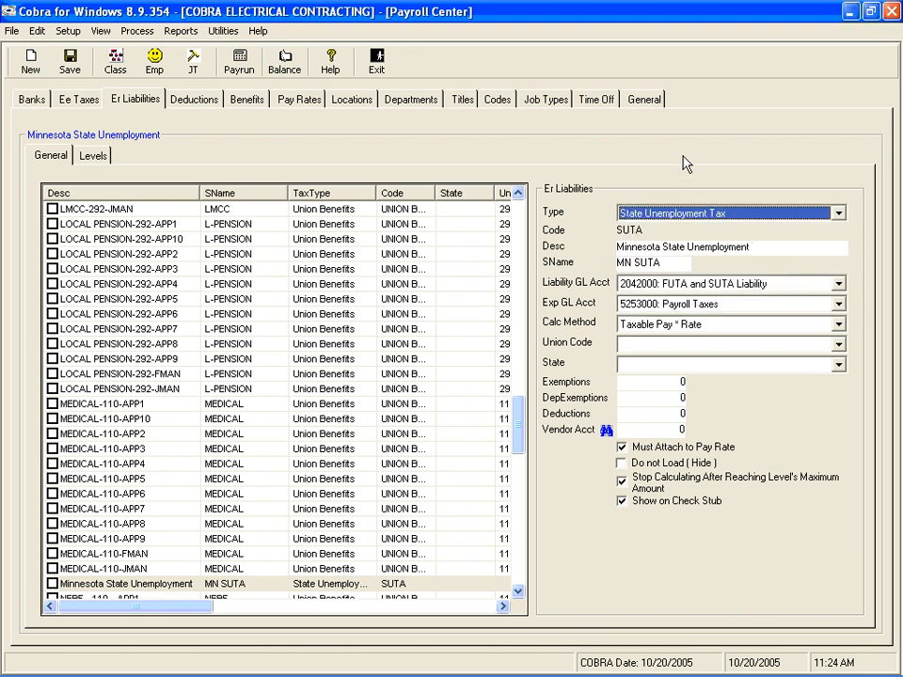
Start a new employer liability record with the type Workman's Compensation.
left_click(29, 64)
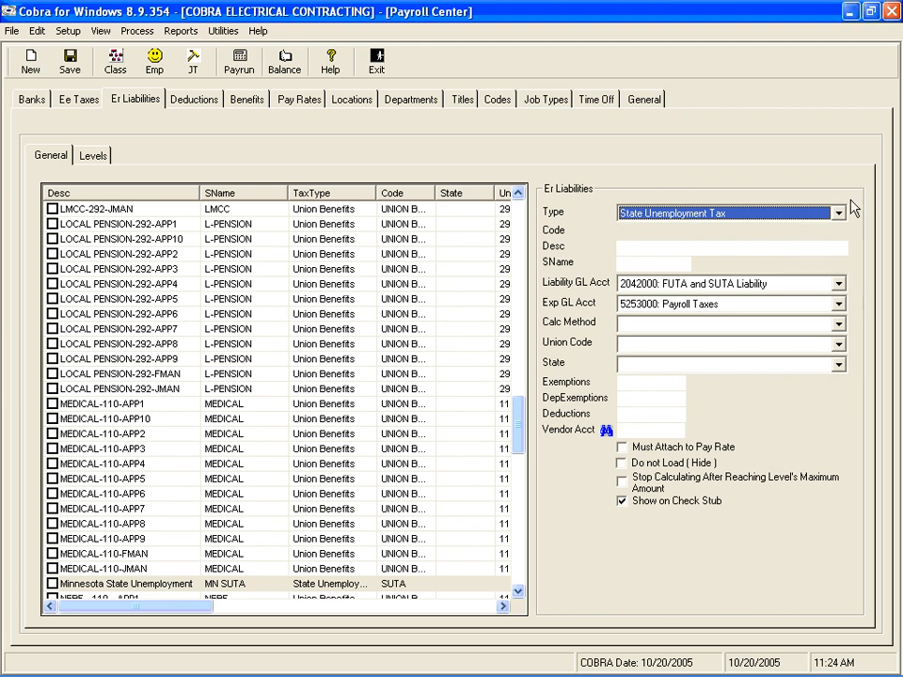
left_click(839, 213)
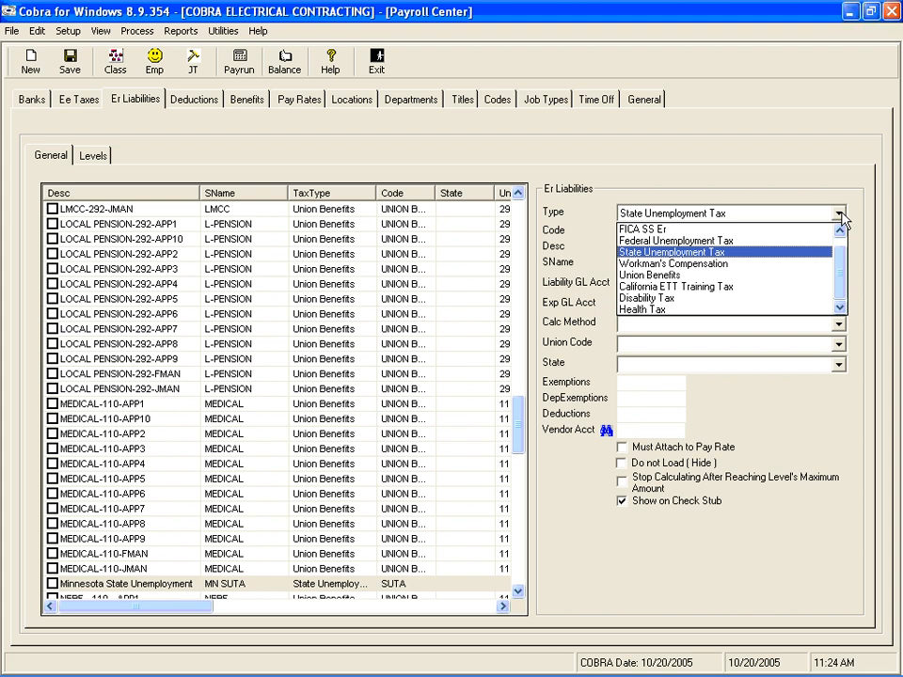
left_click(731, 264)
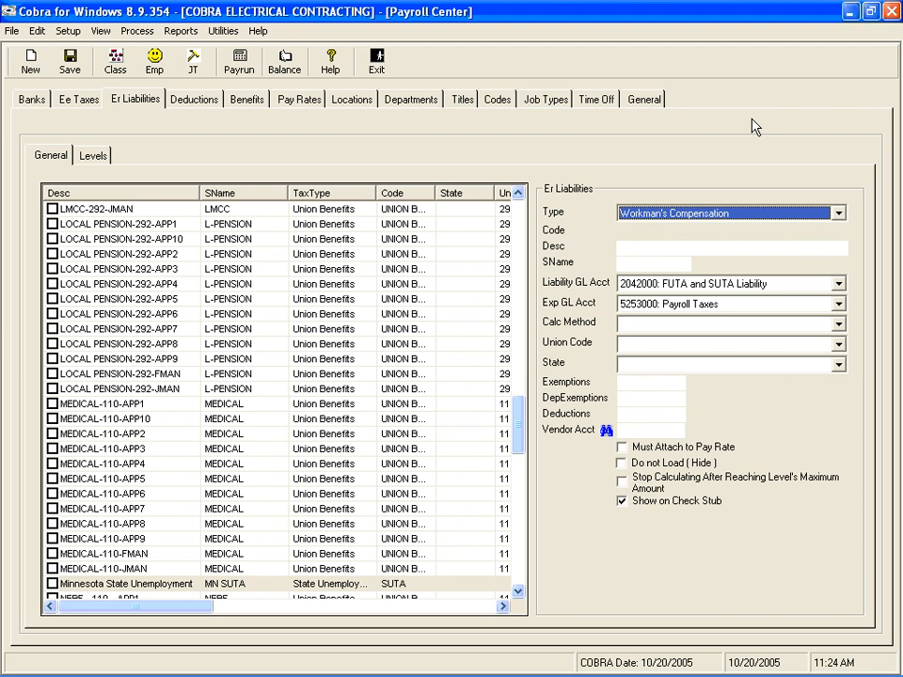
key("Tab")
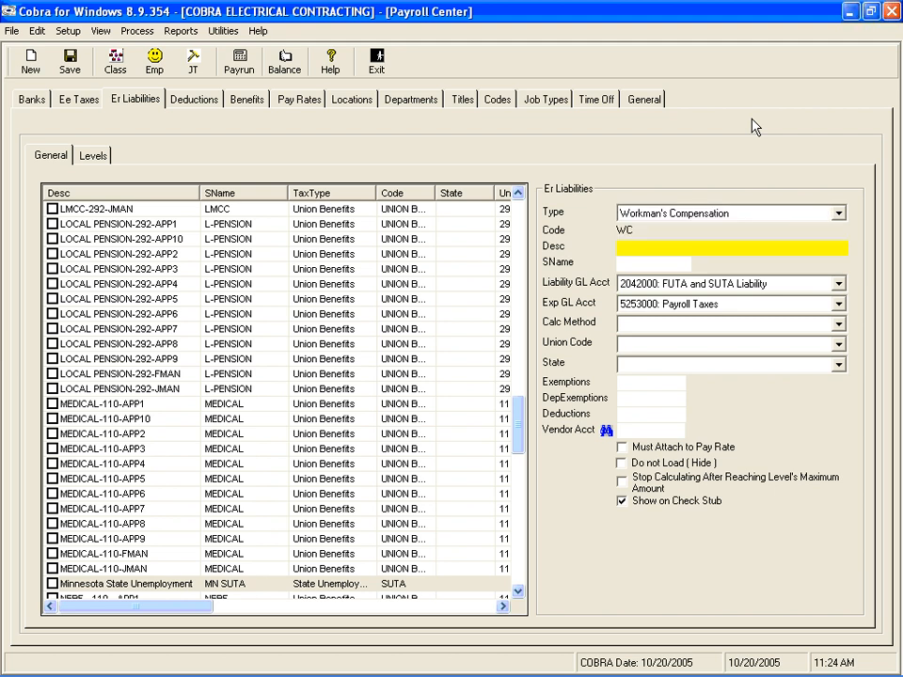
Enter WC 8130 as the new liability's description and 8130 as its short name.
type("WC")
key("Tab")
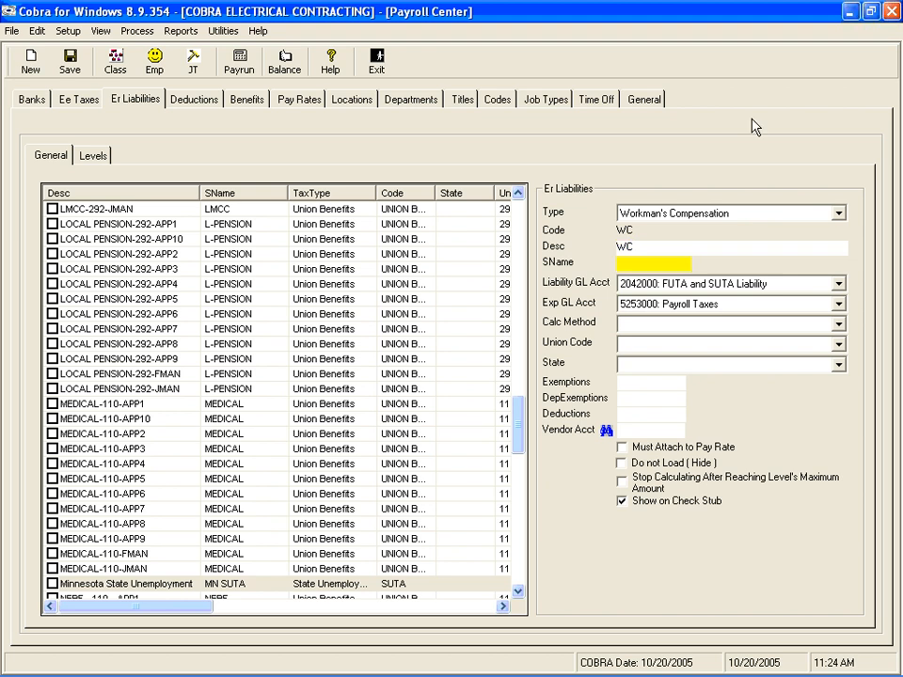
type("WC")
double_click(671, 250)
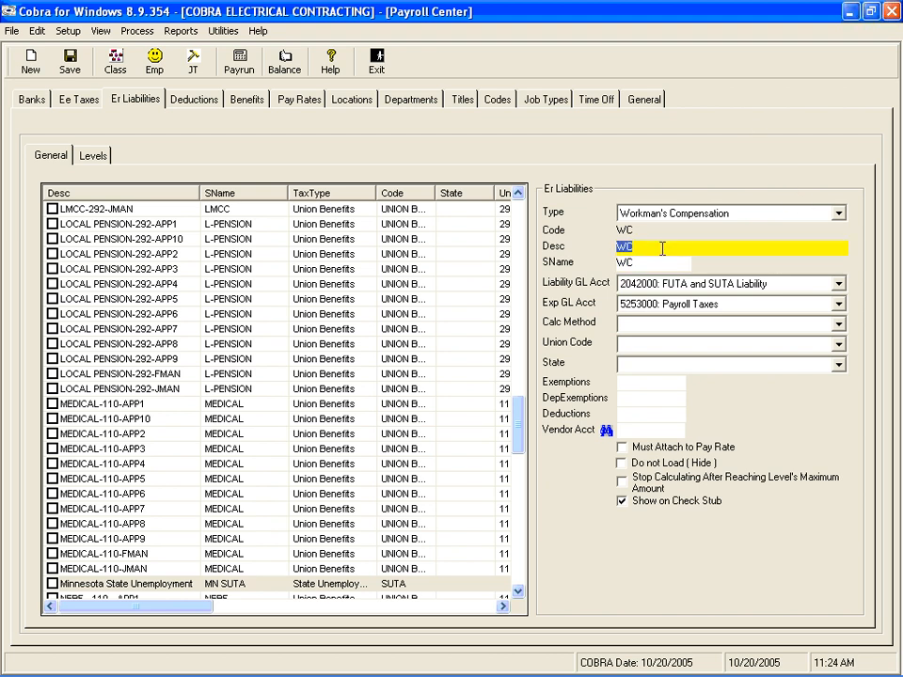
left_click(662, 248)
type("8130")
key("Tab")
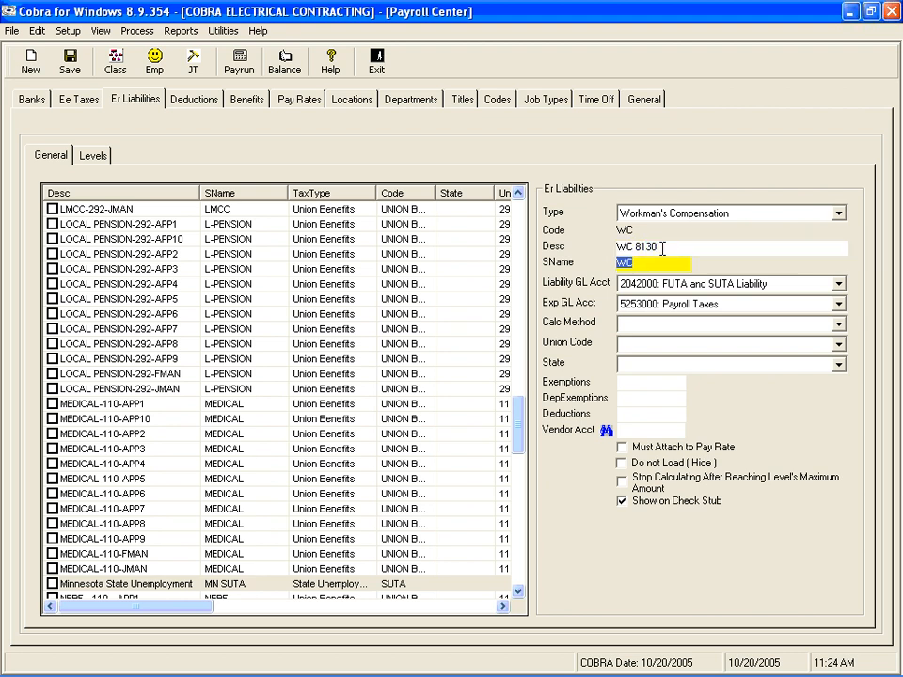
type("8130")
key("Tab")
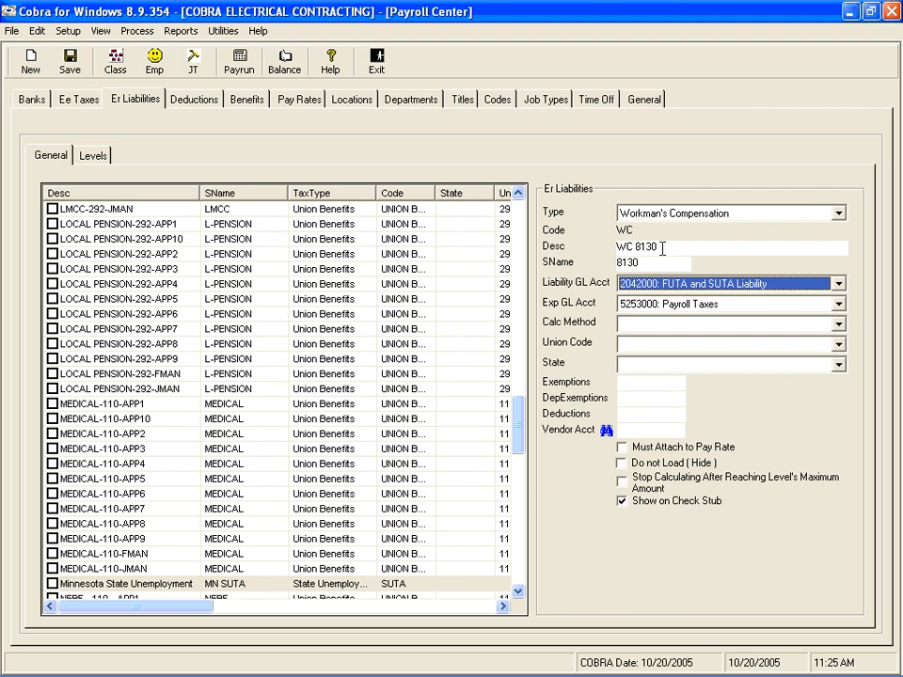
Keep the preset liability and expense GL accounts and set the calculation method to Hours Worked * ST Rate.
key("Tab")
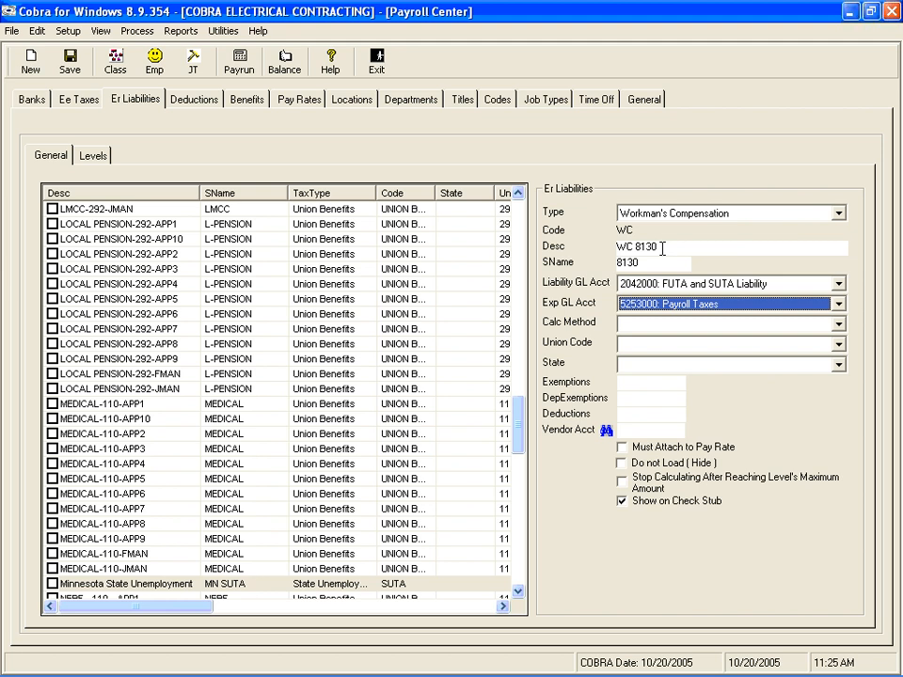
key("Tab")
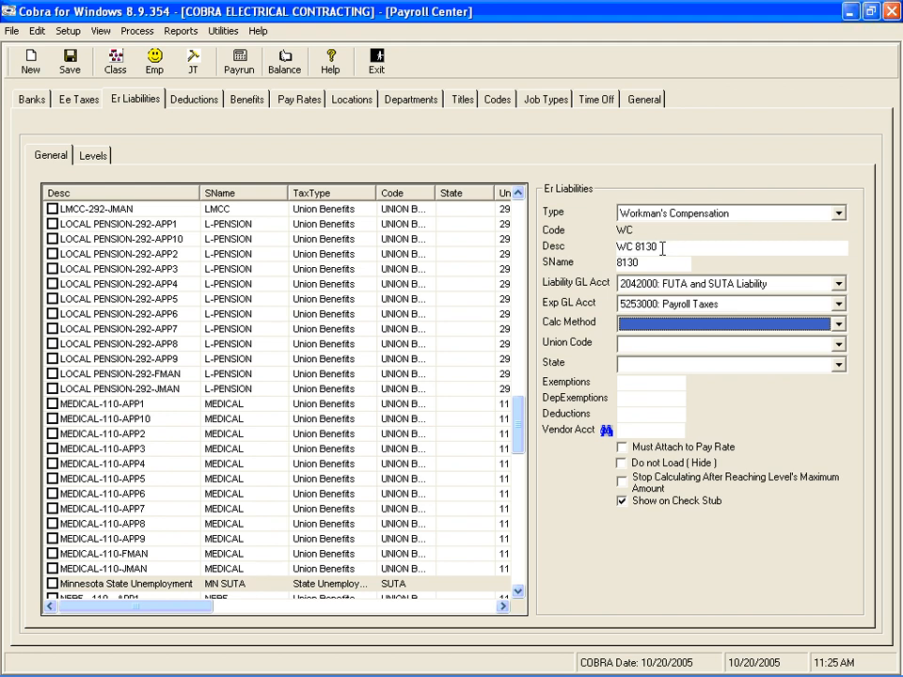
left_click(838, 325)
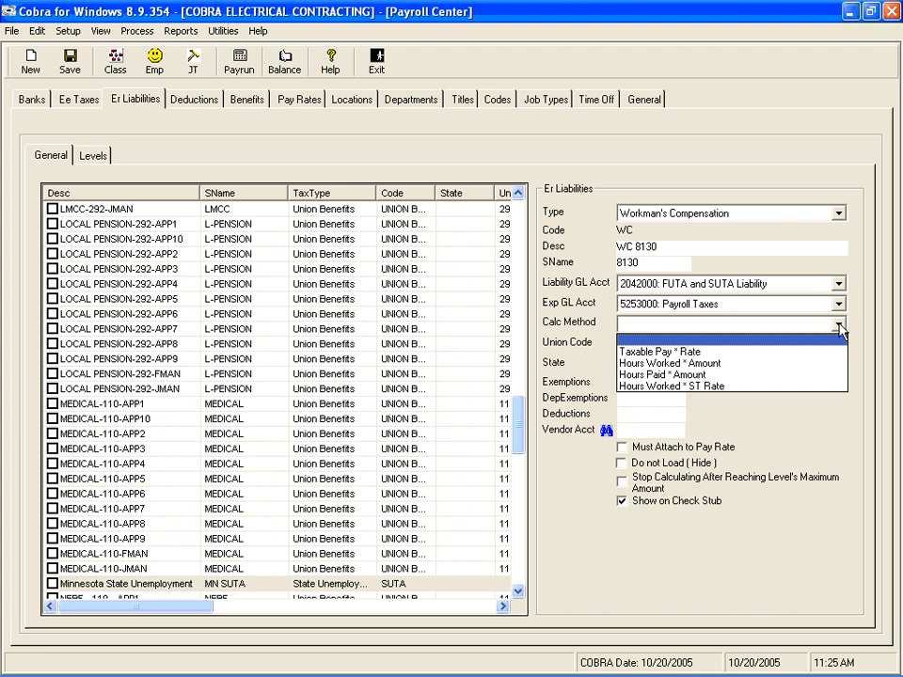
left_click(725, 387)
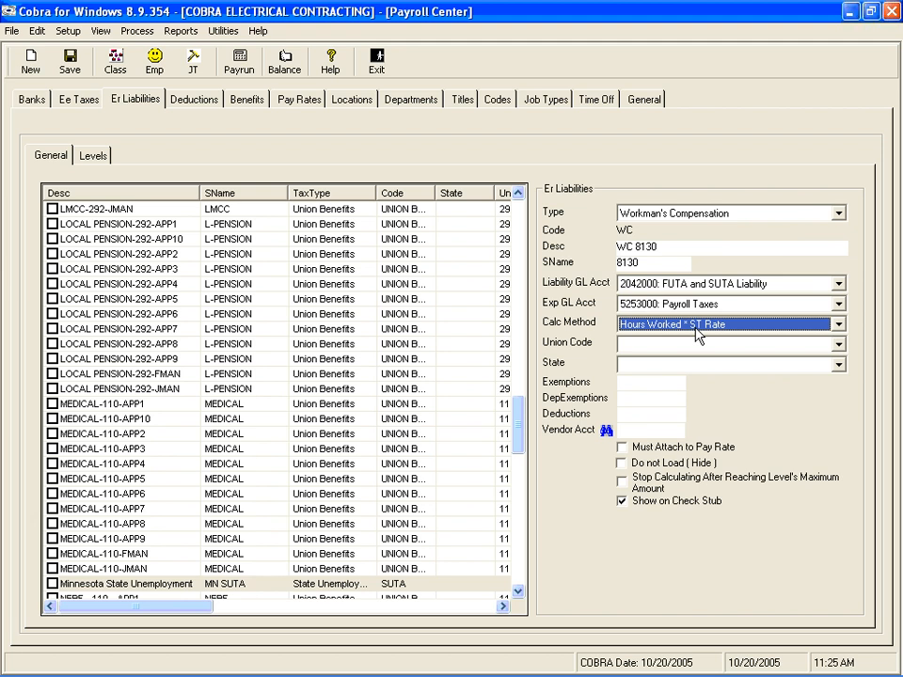
key("Tab")
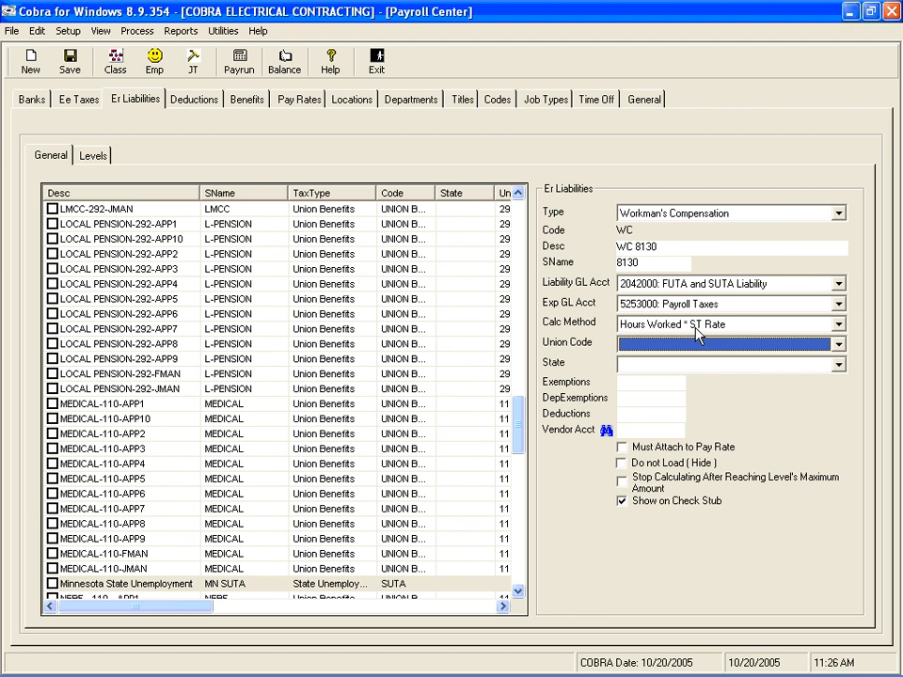
Look through the union codes and pass over the union code, state, exemption and deduction fields without entries.
left_click(838, 345)
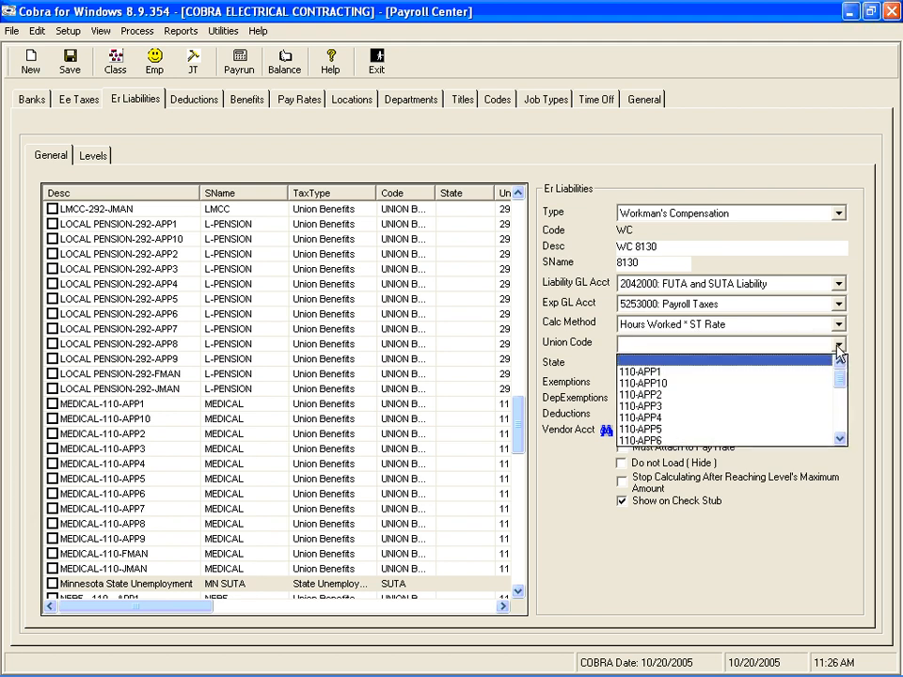
left_click(838, 346)
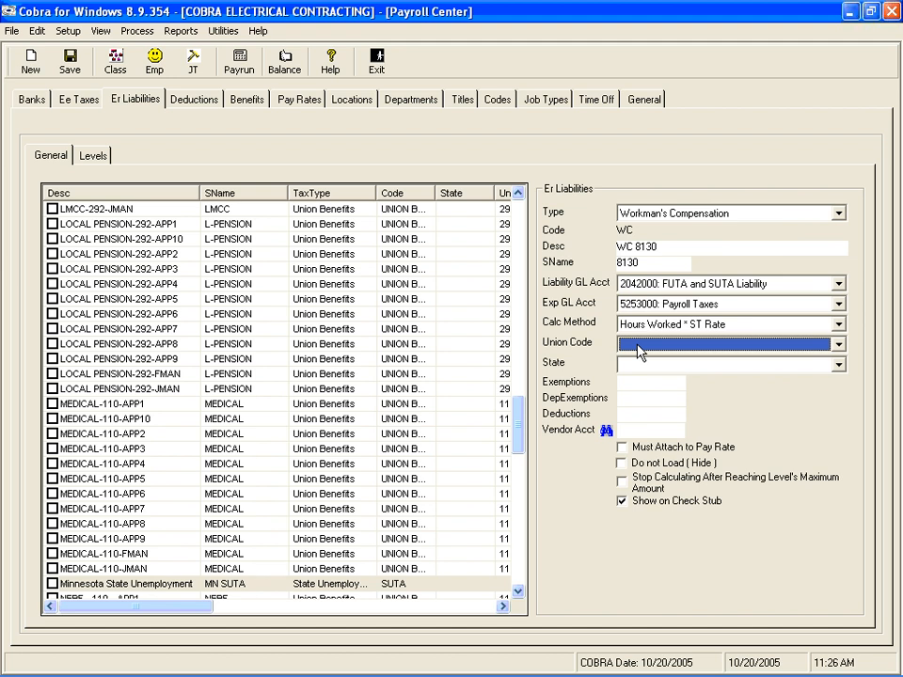
key("Tab")
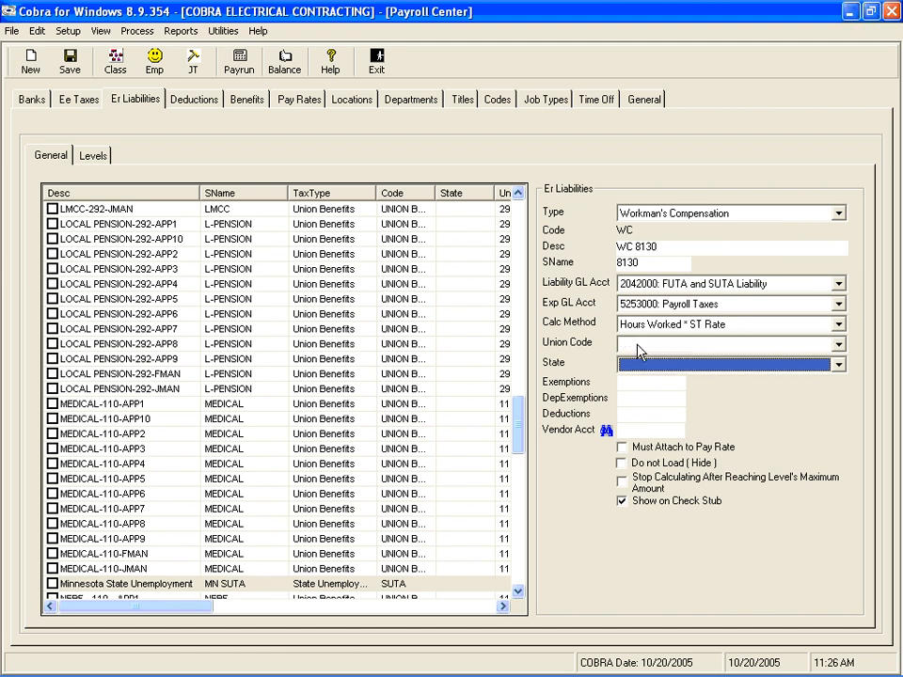
key("Tab")
key("Tab")
key("Tab")
key("Tab")
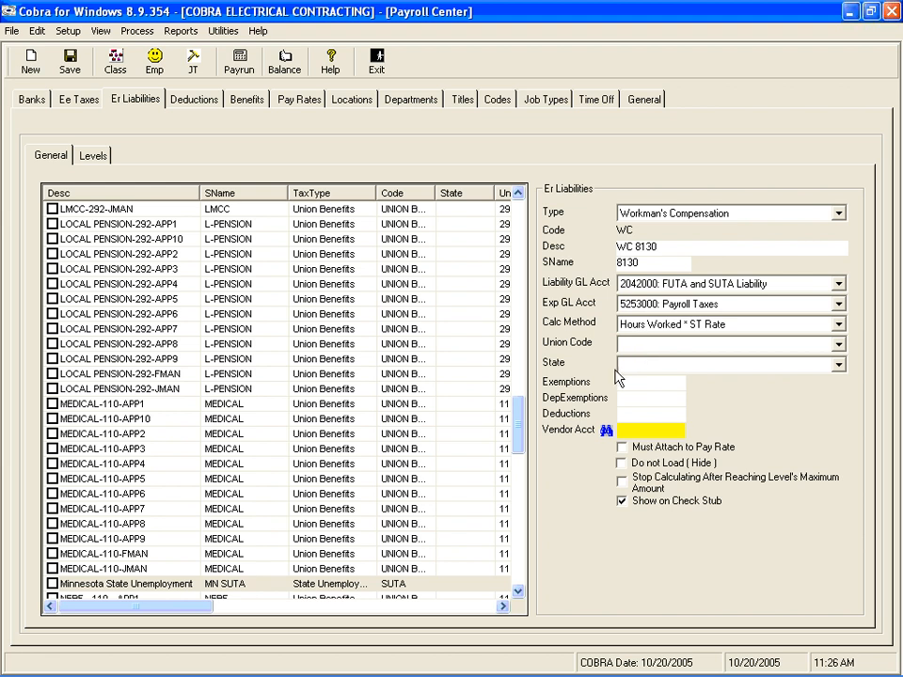
Pick the vendor with short name 292 for the vendor account and clear the field again.
left_click(606, 432)
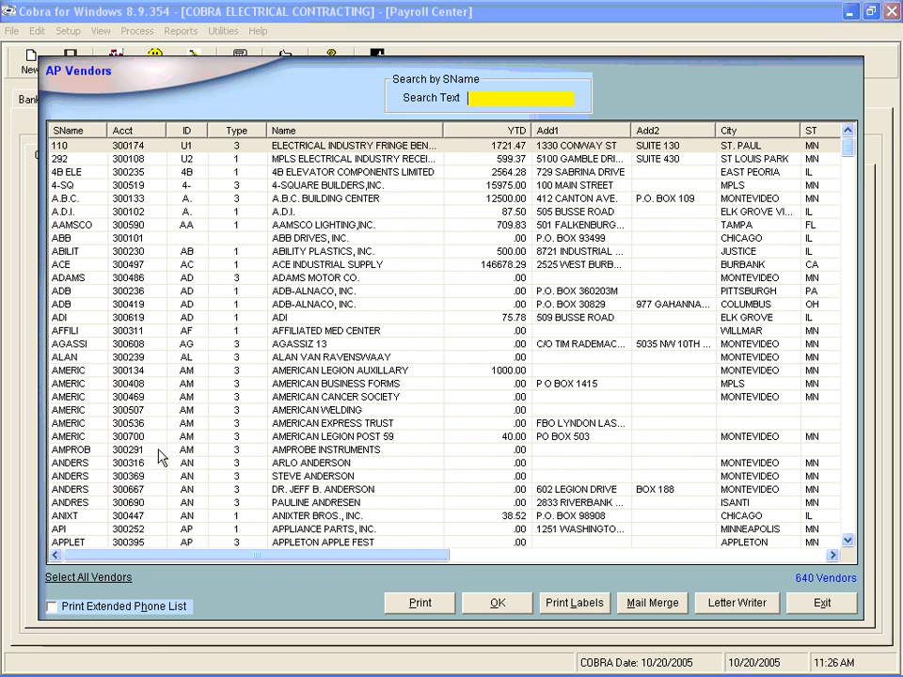
double_click(90, 158)
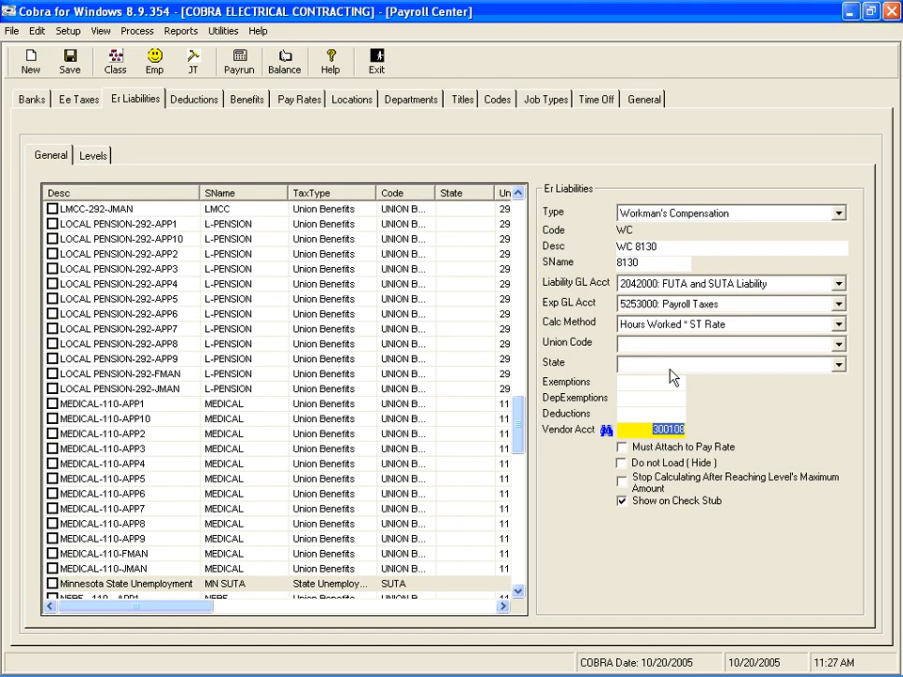
key("Delete")
key("Tab")
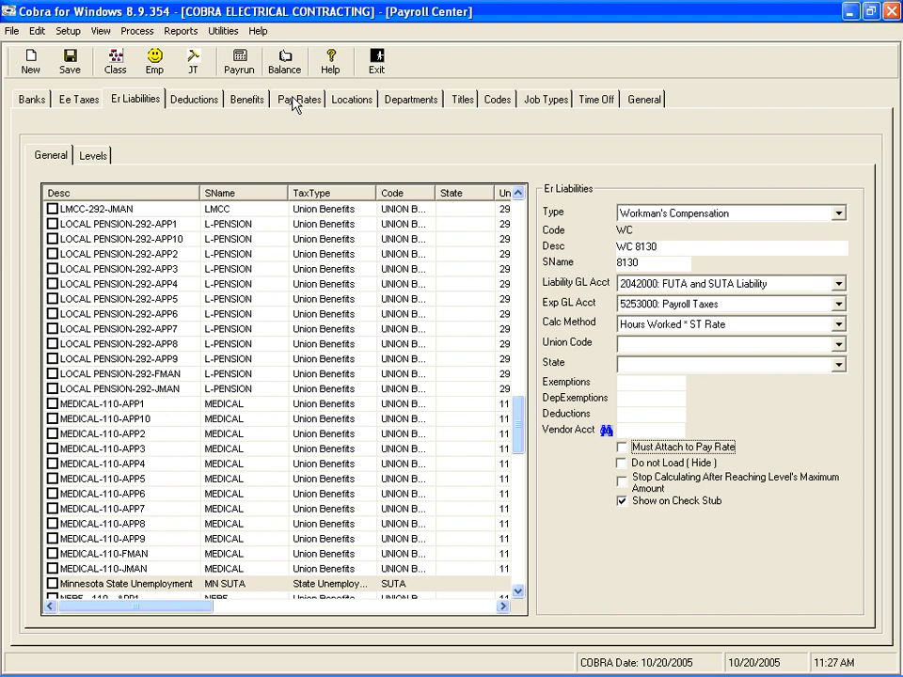
Require the WC 8130 liability to be attached to a pay rate, leaving the hide and stop-at-maximum options off.
left_click(666, 245)
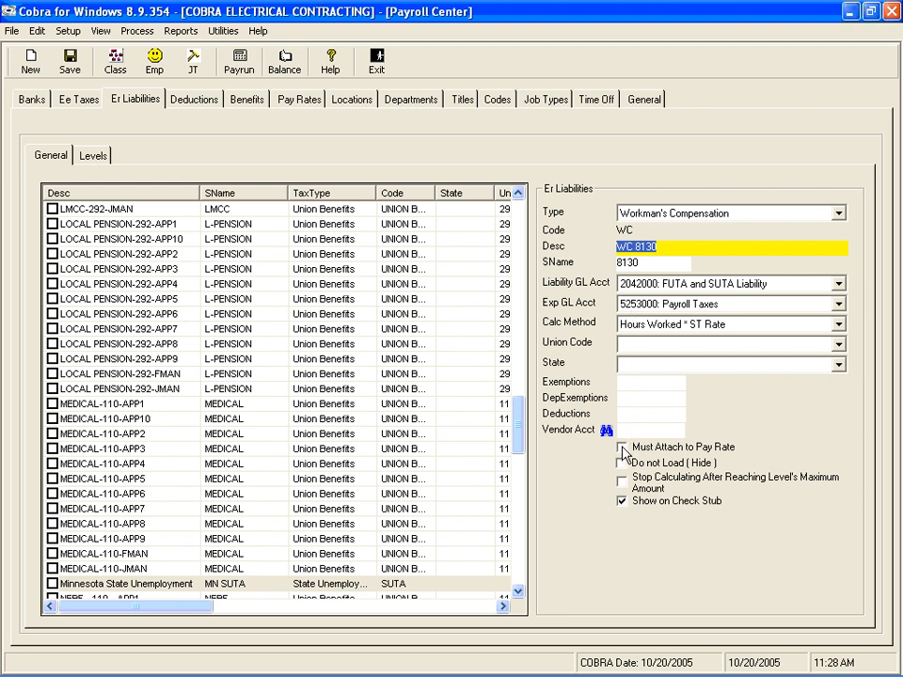
left_click(622, 448)
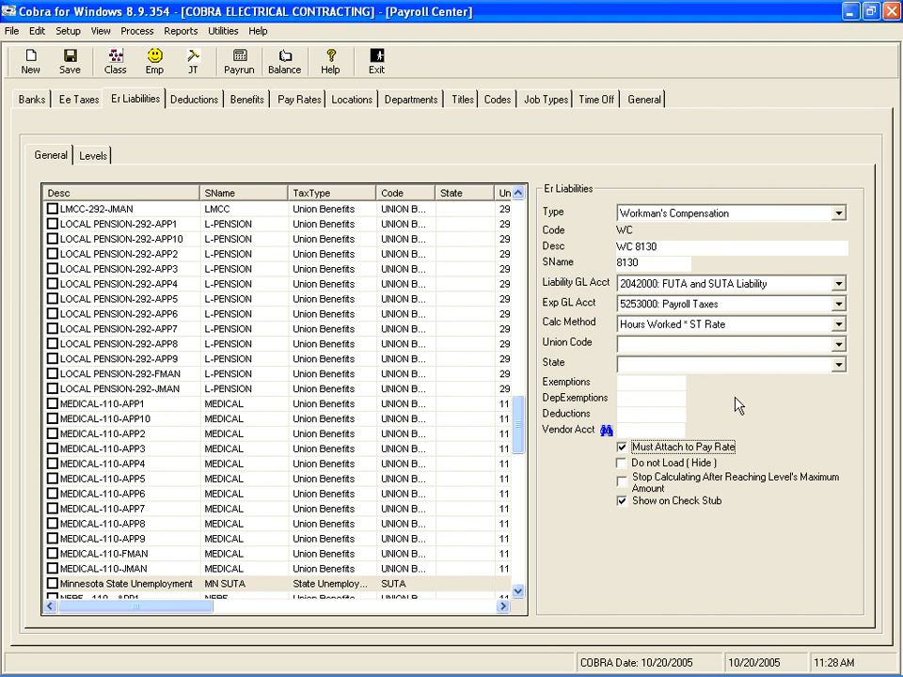
key("Tab")
key("Tab")
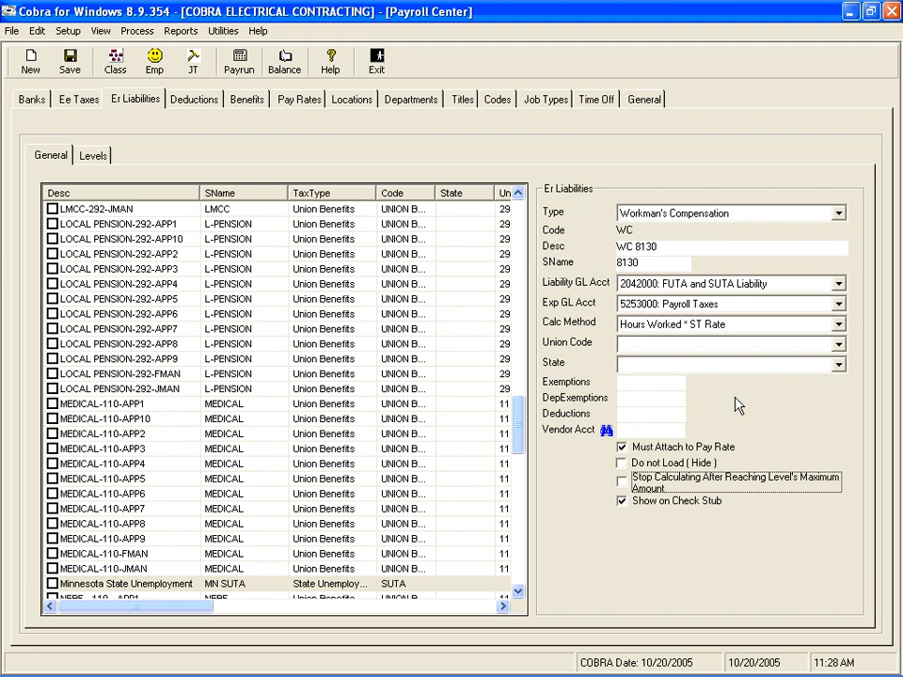
key("Tab")
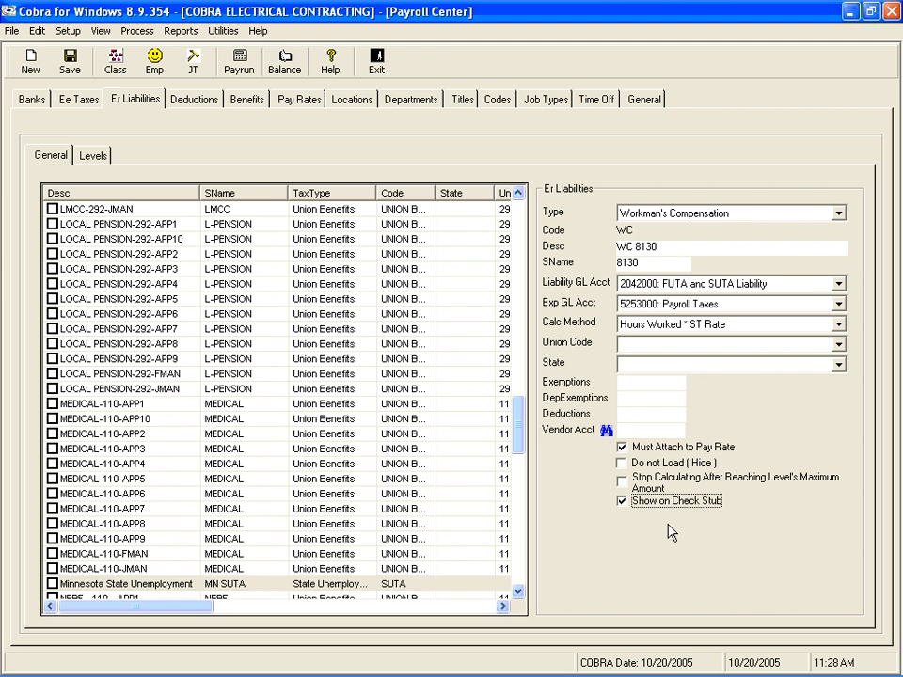
Keep the liability set to show on the check stub and save the new WC 8130 liability.
left_click(622, 503)
left_click(622, 503)
left_click(70, 64)
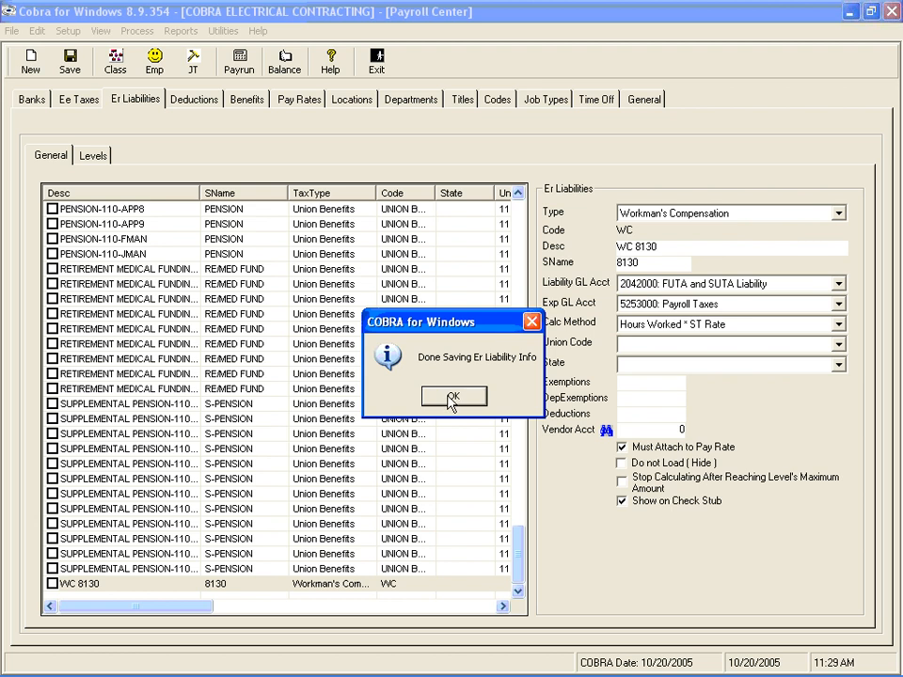
left_click(452, 396)
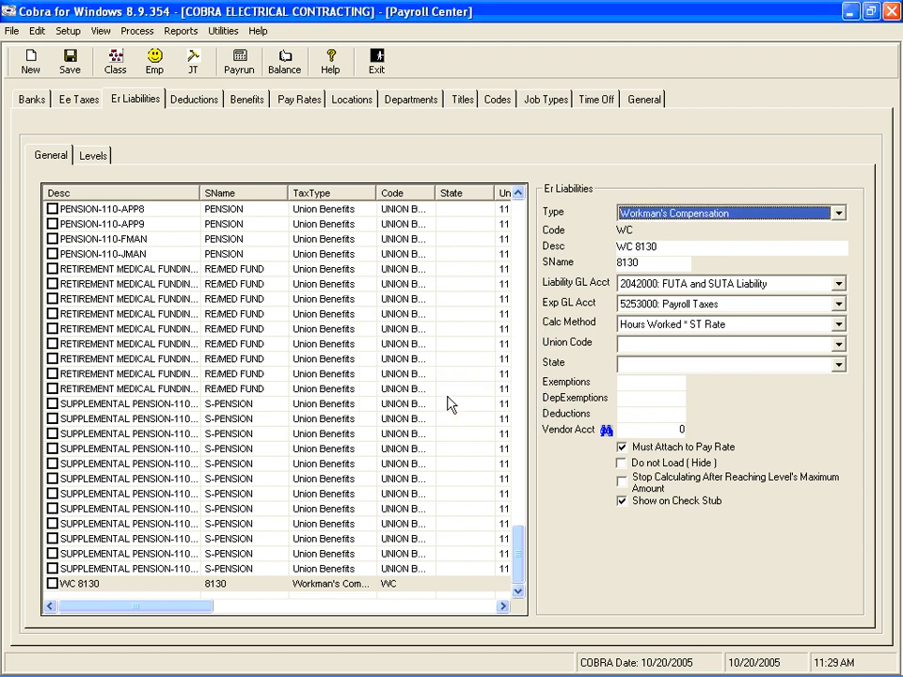
Start a new level for WC 8130 with description 1, level 1, minimum amount 0 and maximum amount 99999999.
left_click(88, 584)
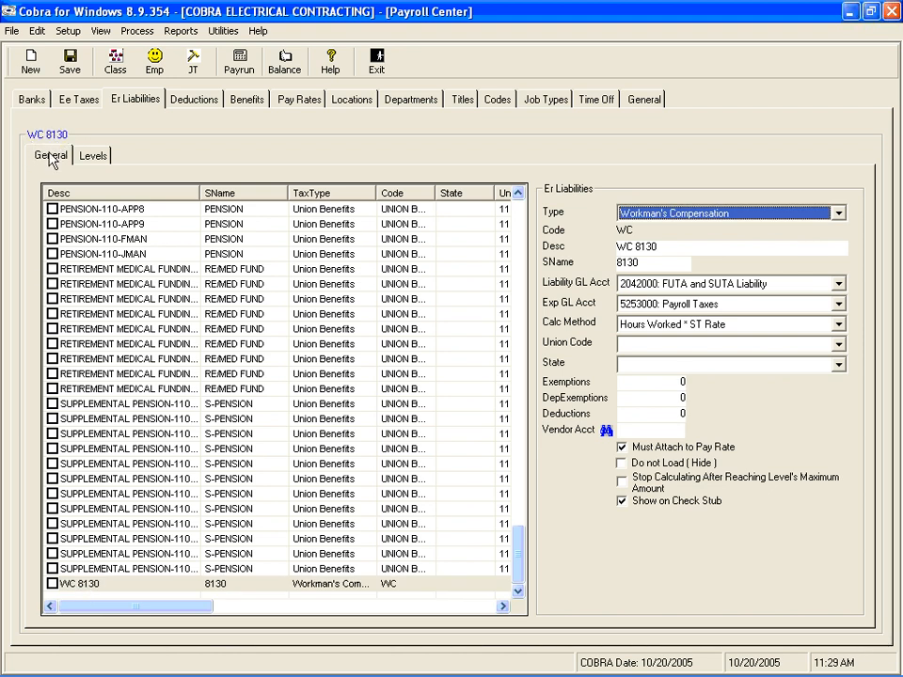
left_click(91, 156)
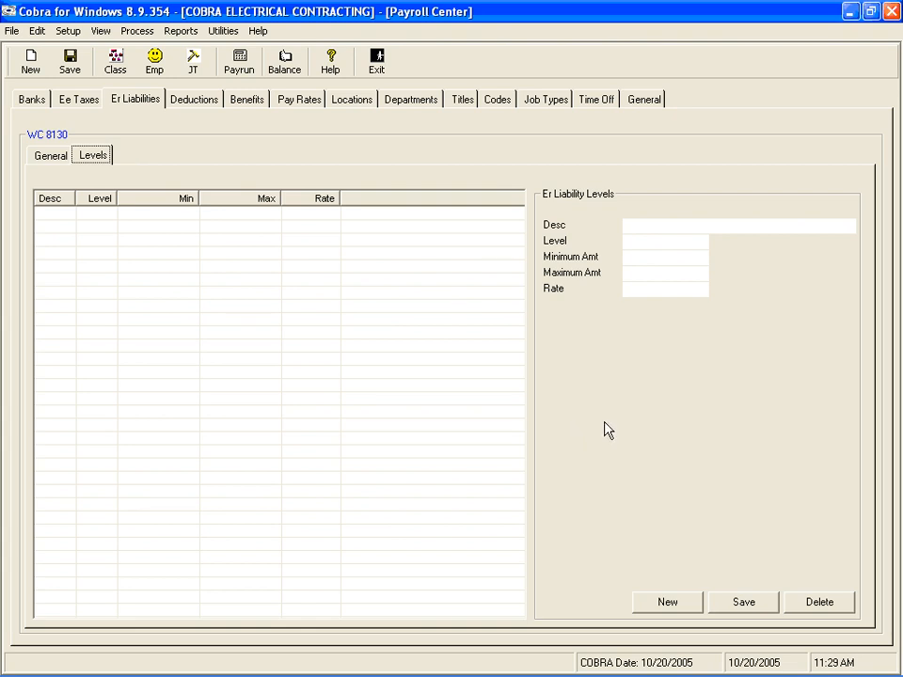
left_click(657, 605)
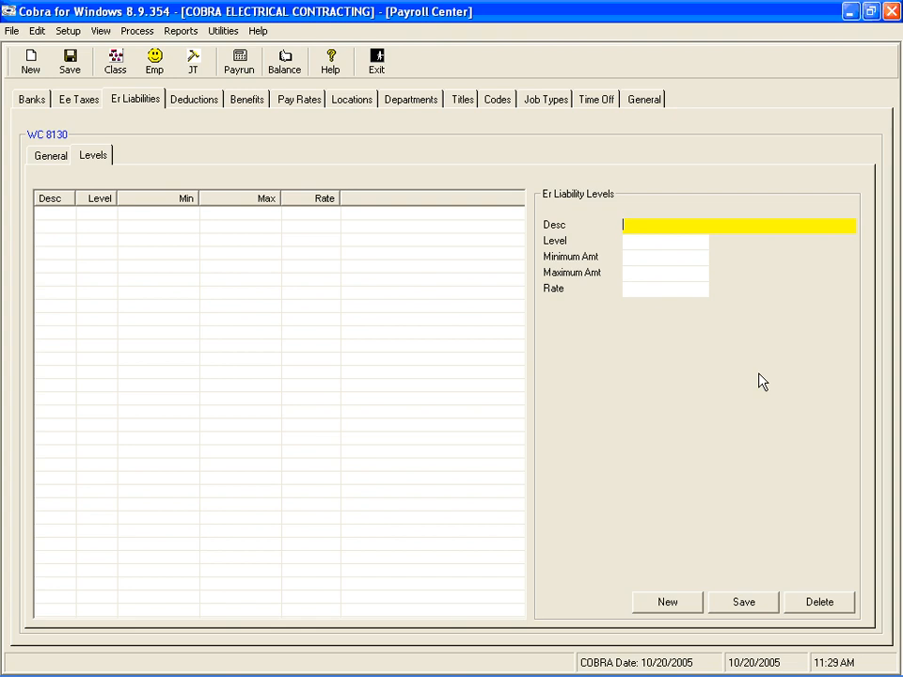
type("1")
key("Tab")
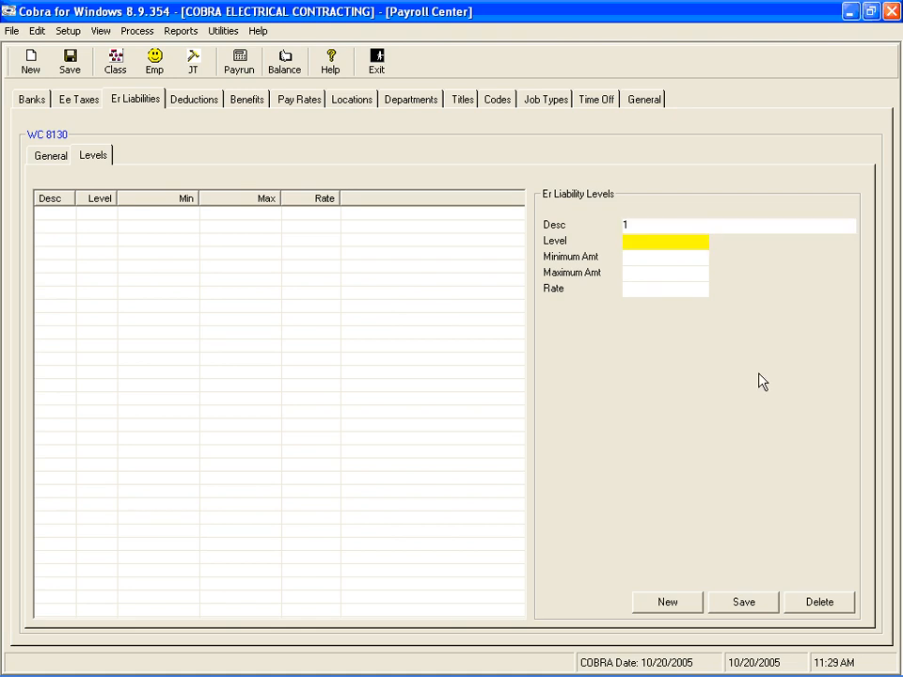
type("1")
key("Tab")
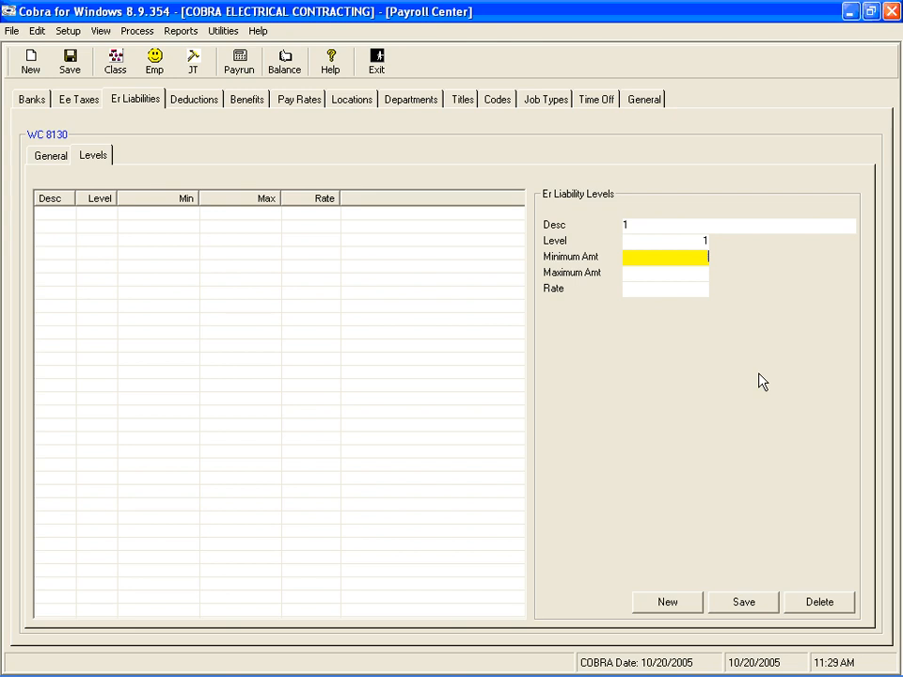
type("0")
key("Tab")
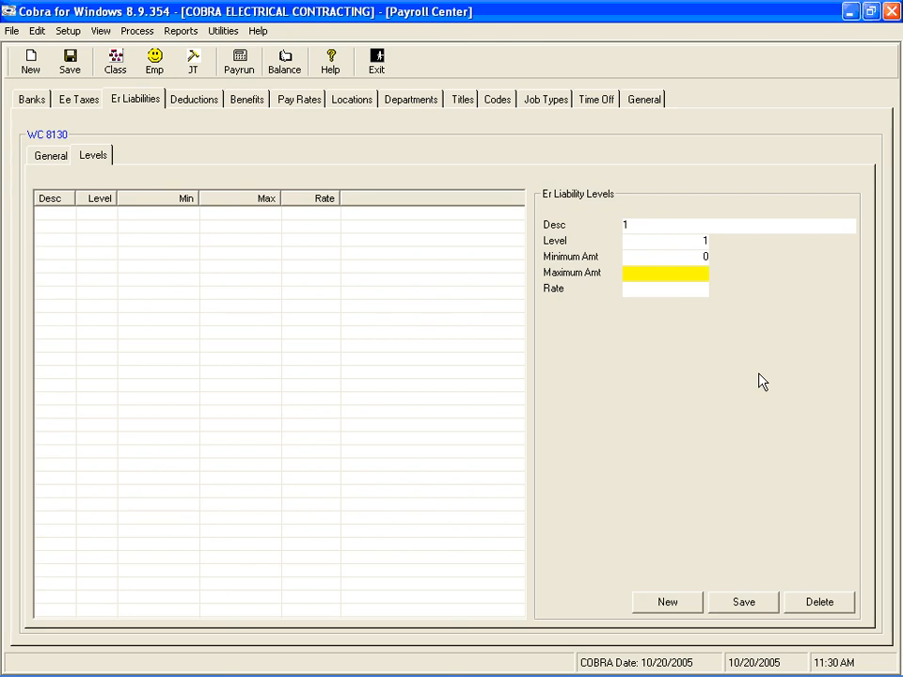
type("99999999")
key("Tab")
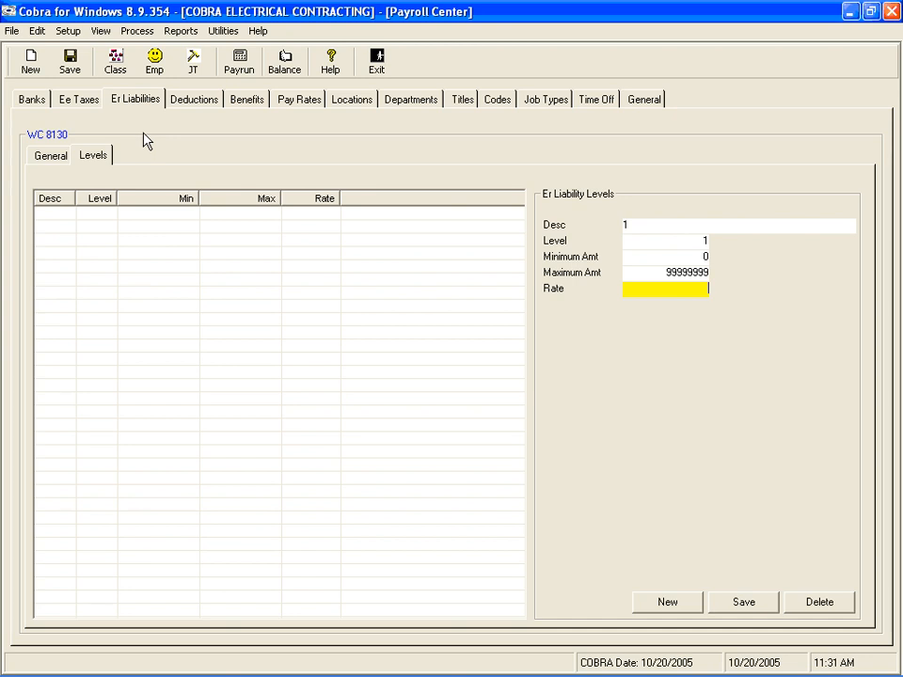
Check the WC 8130 calculation method, set the new level's rate to .50 and save the level.
left_click(52, 159)
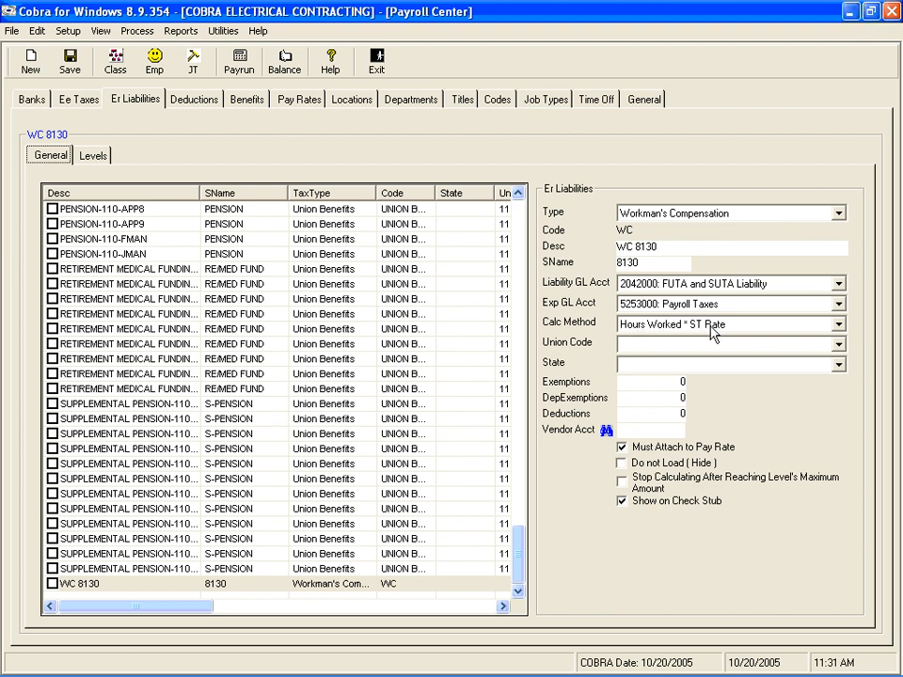
left_click(101, 160)
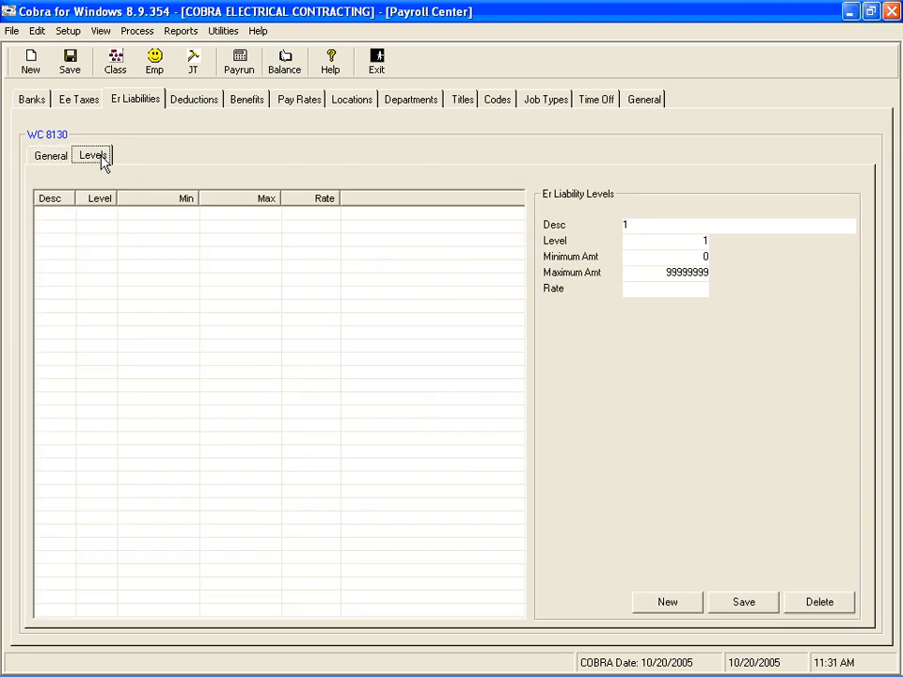
left_click(683, 287)
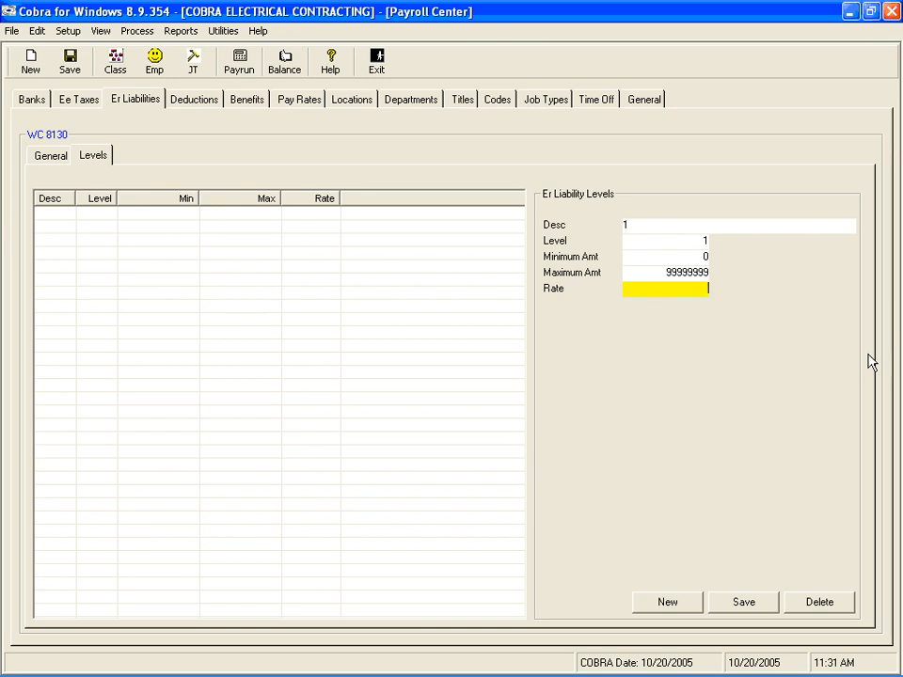
type(".50")
key("Return")
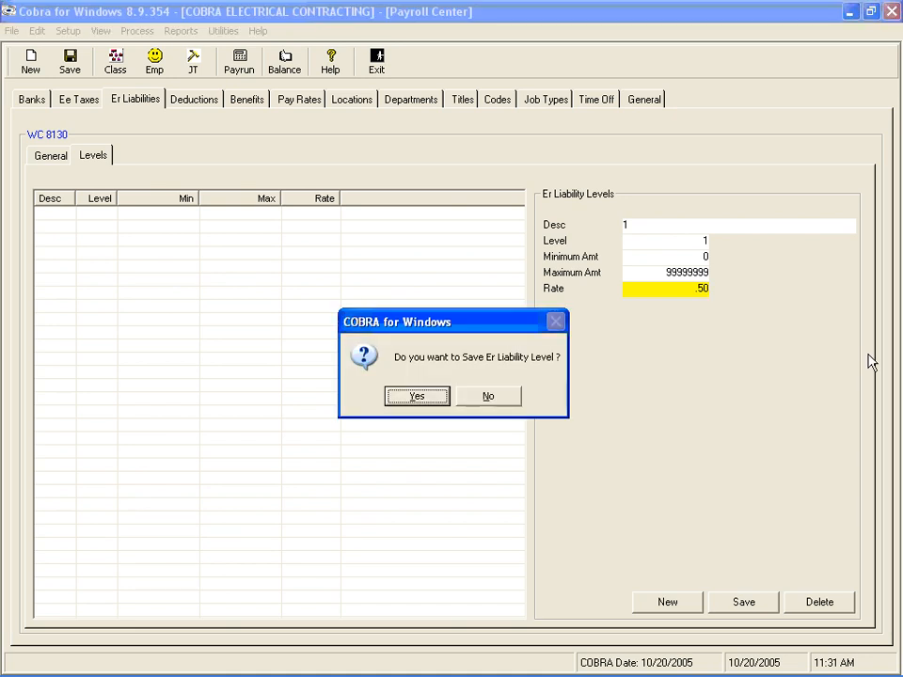
key("Return")
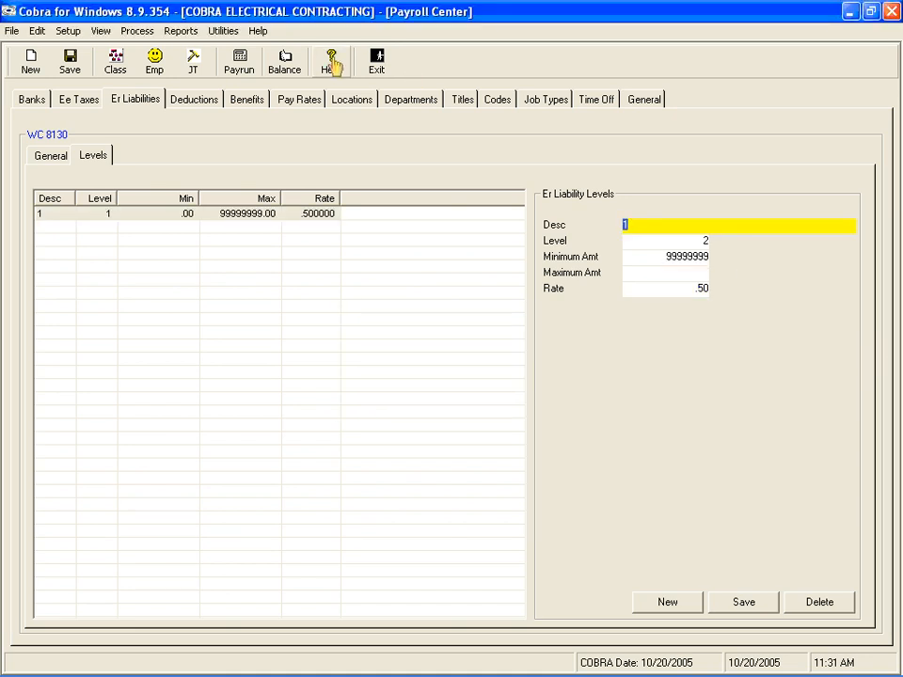
Review the calculation methods in the liabilities list and examine the level rate of PENSION-110-APP8.
left_click(44, 160)
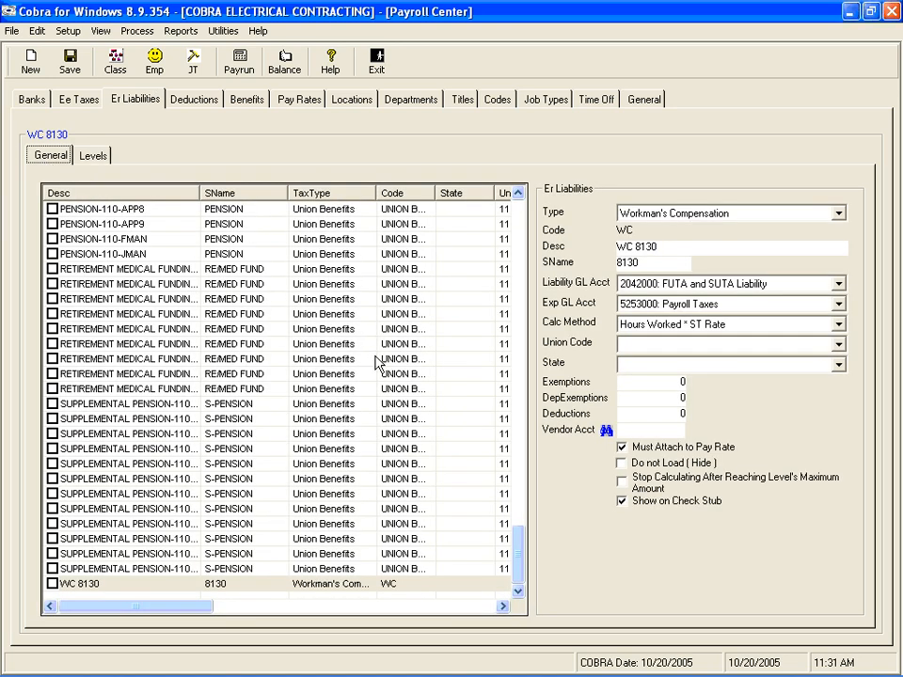
left_click(503, 607)
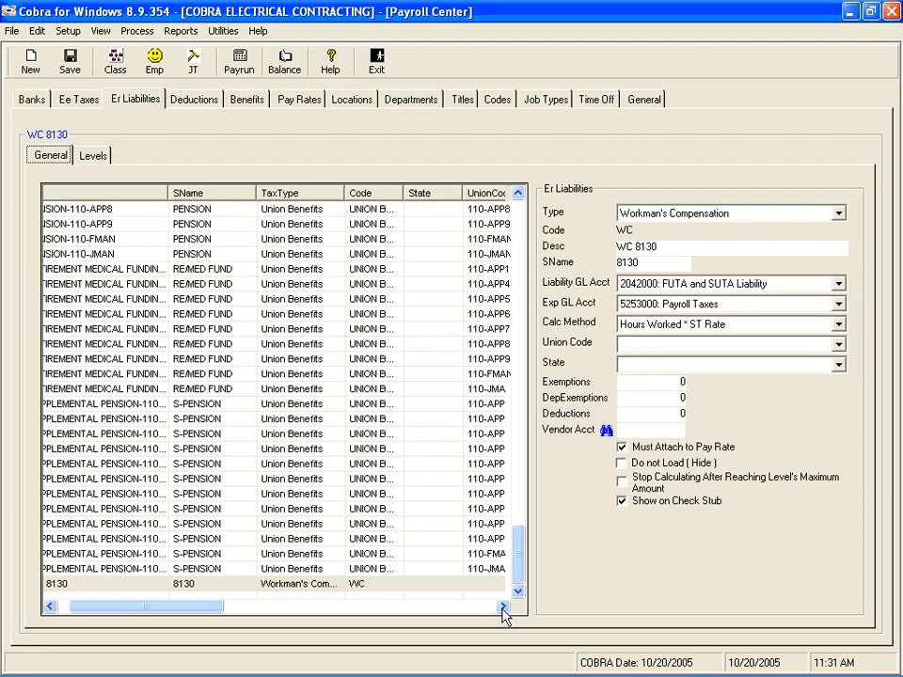
left_click_drag(503, 606, 504, 611)
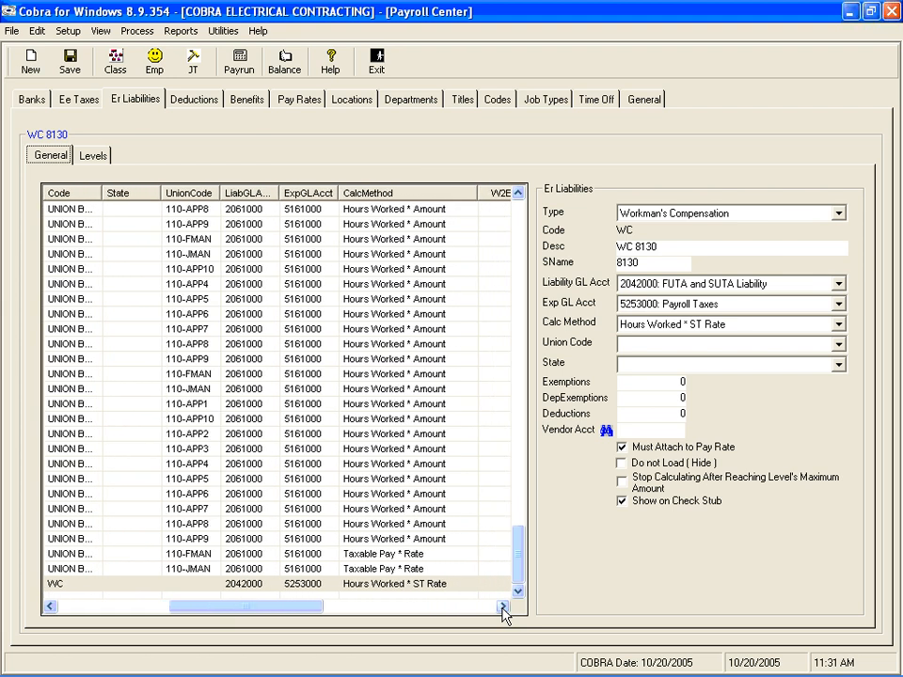
left_click(366, 216)
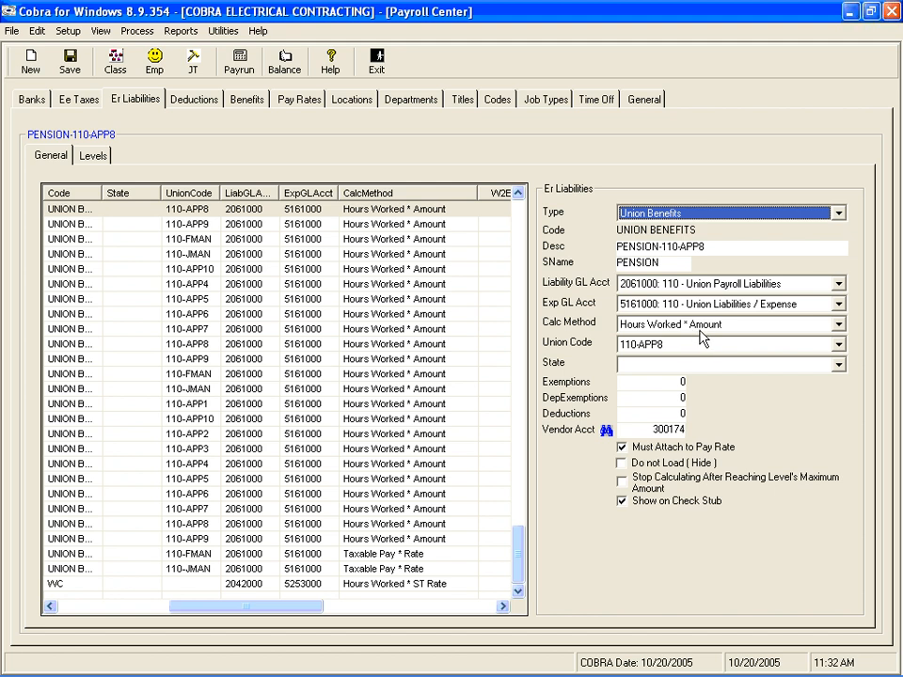
left_click(94, 156)
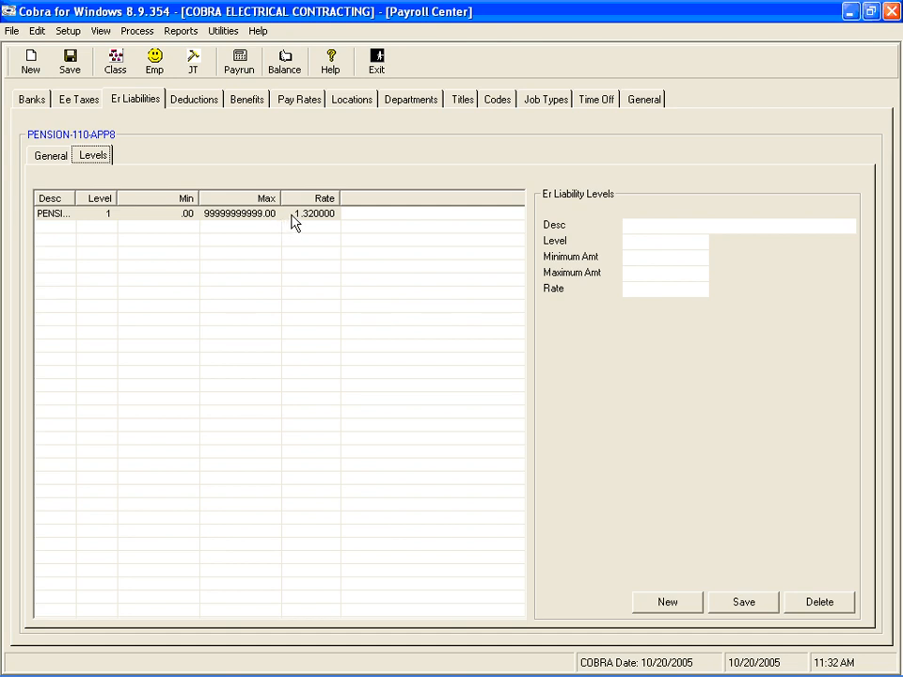
Review the level 1 amounts and rate of the SUPPLEMENTAL PENSION-110-FMAN liability and resave the level.
left_click(53, 157)
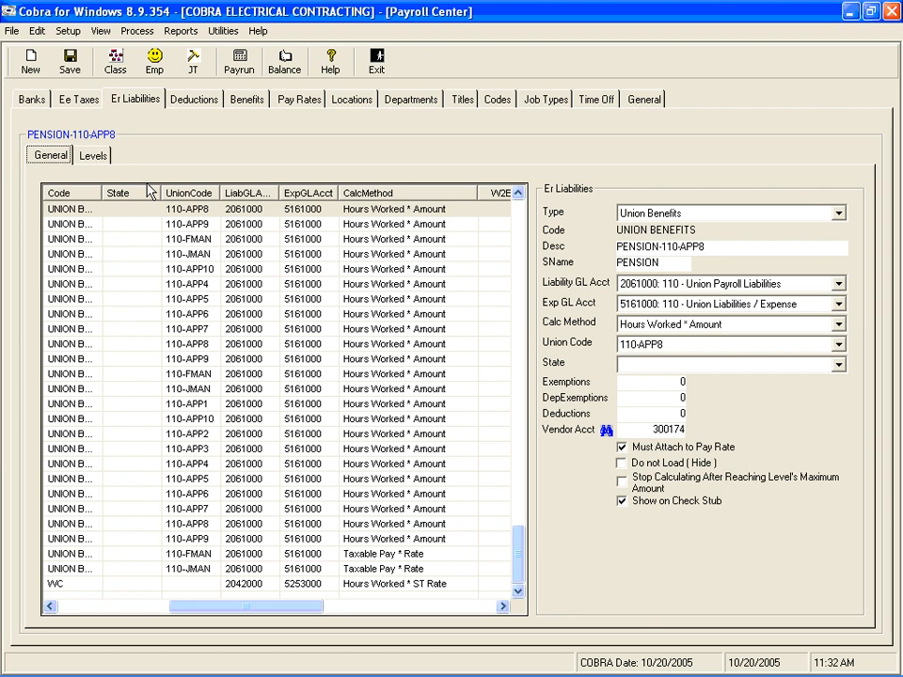
left_click(385, 557)
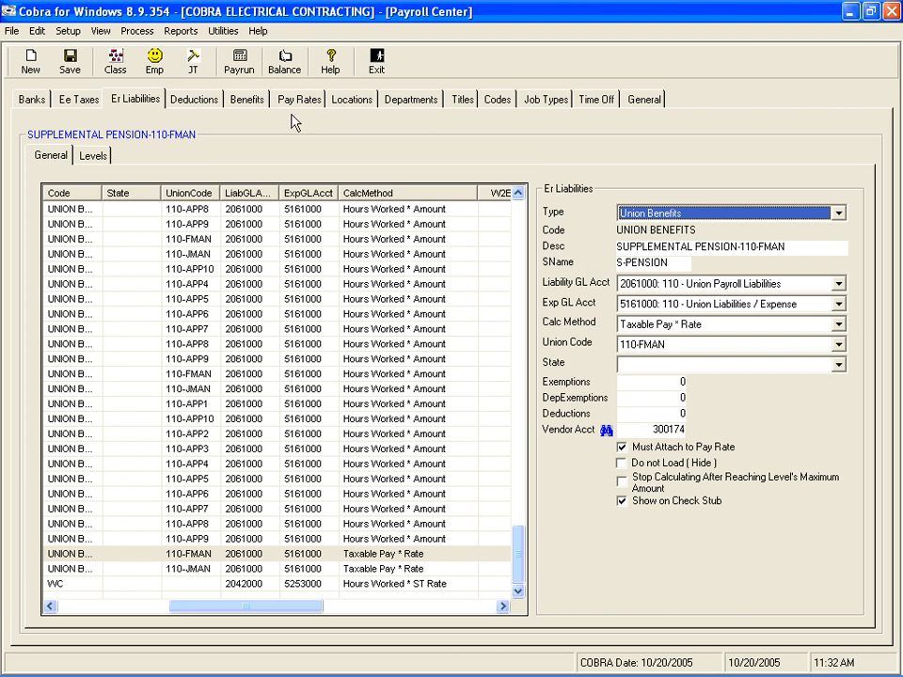
left_click(91, 156)
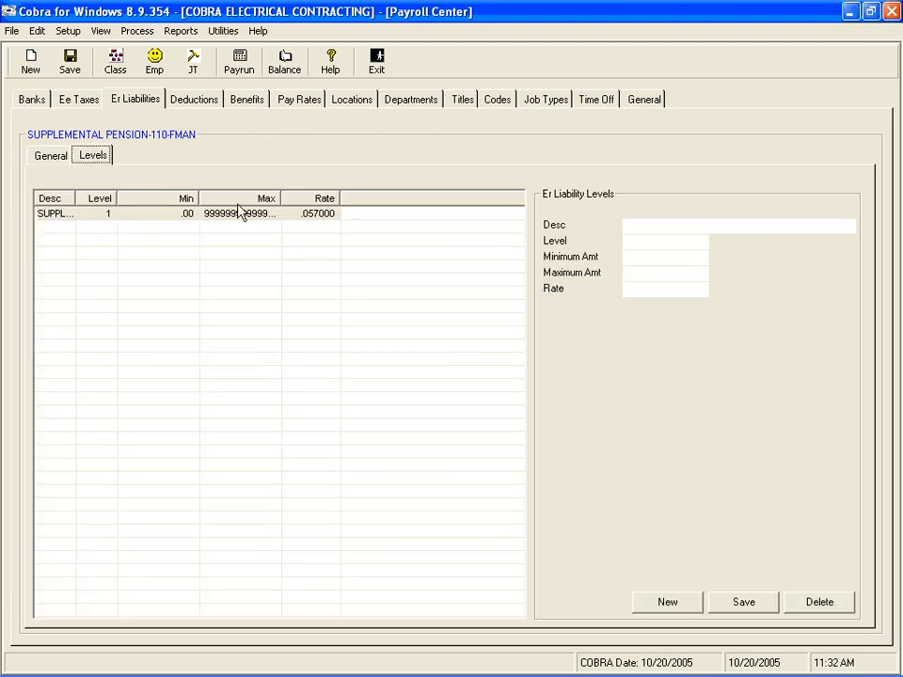
left_click(311, 214)
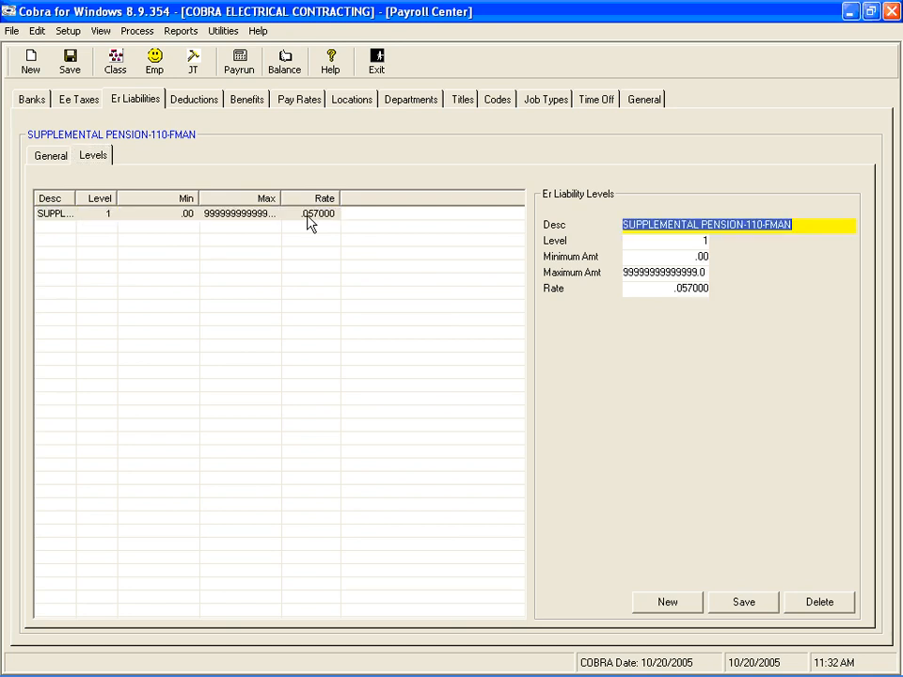
key("Tab")
key("Tab")
key("Tab")
key("Tab")
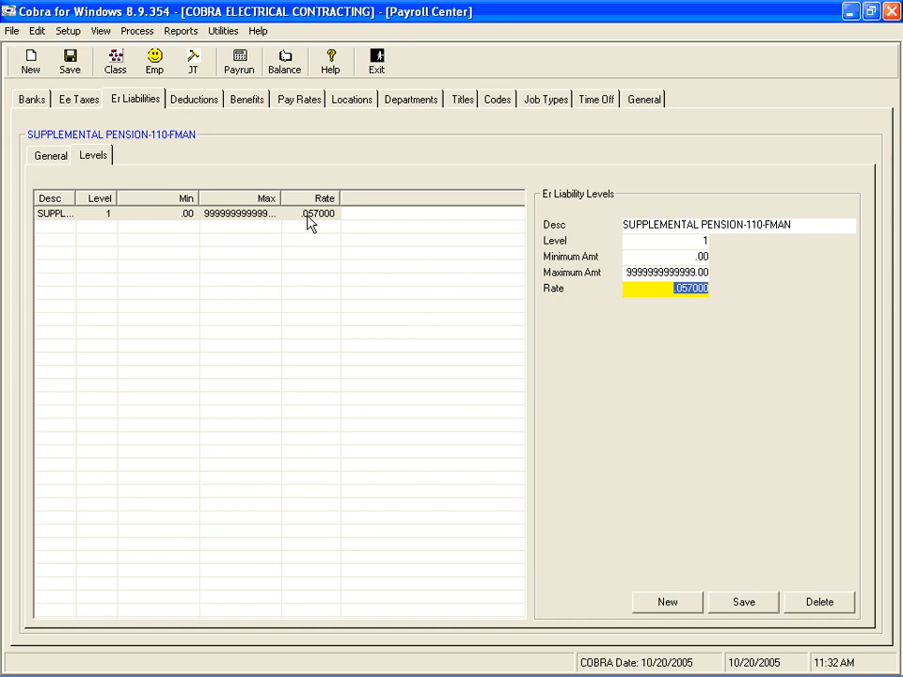
key("Tab")
key("Return")
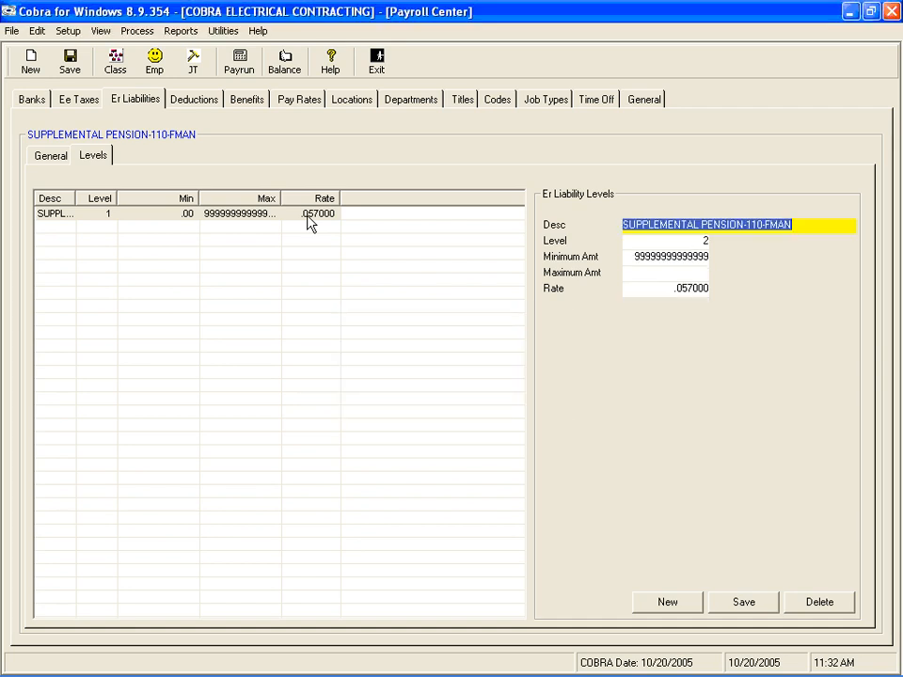